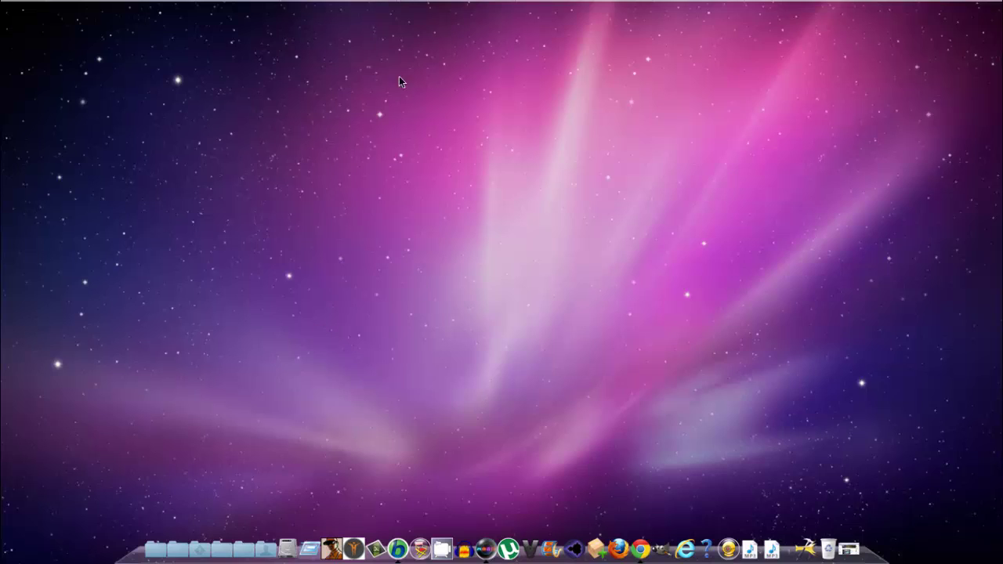
Step: Switch to Windows Photo Viewer and examine the lettering of the finished OREO image up close
click(433, 7)
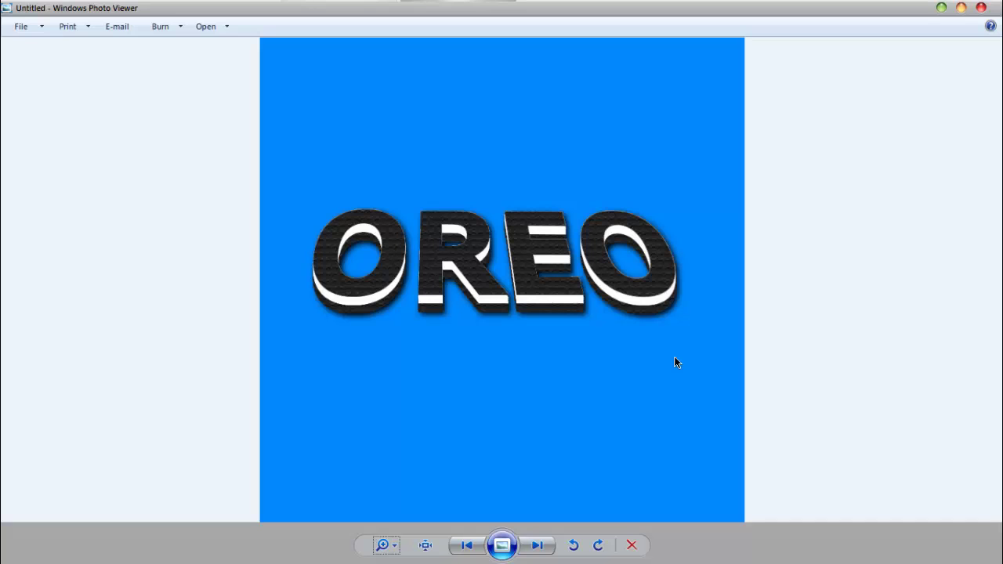
click(384, 545)
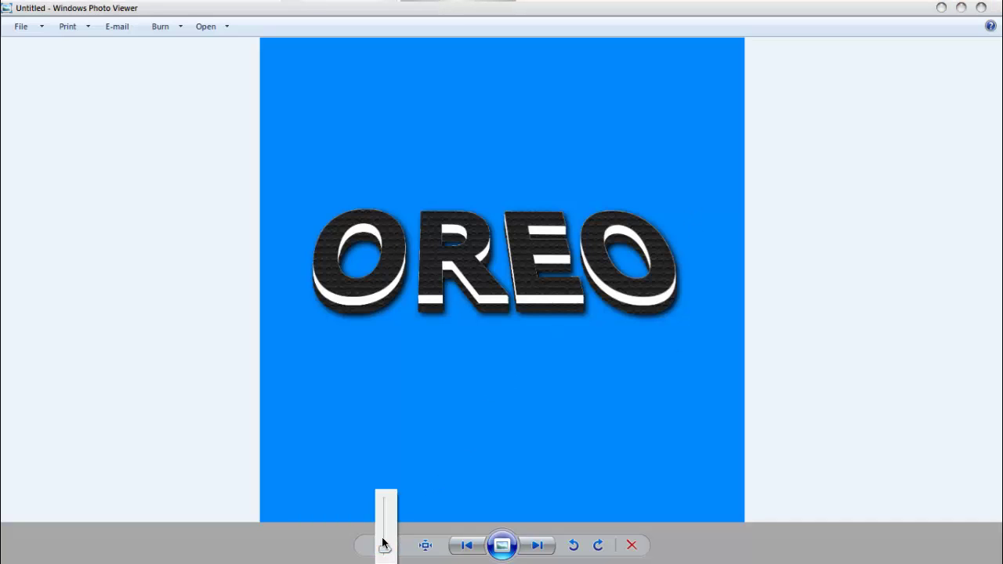
drag(384, 551, 381, 534)
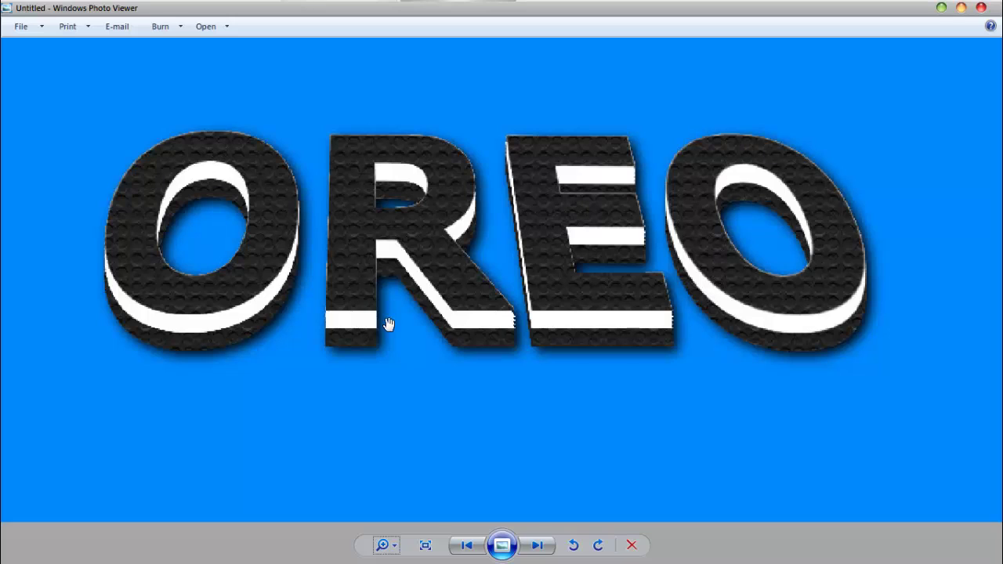
click(383, 546)
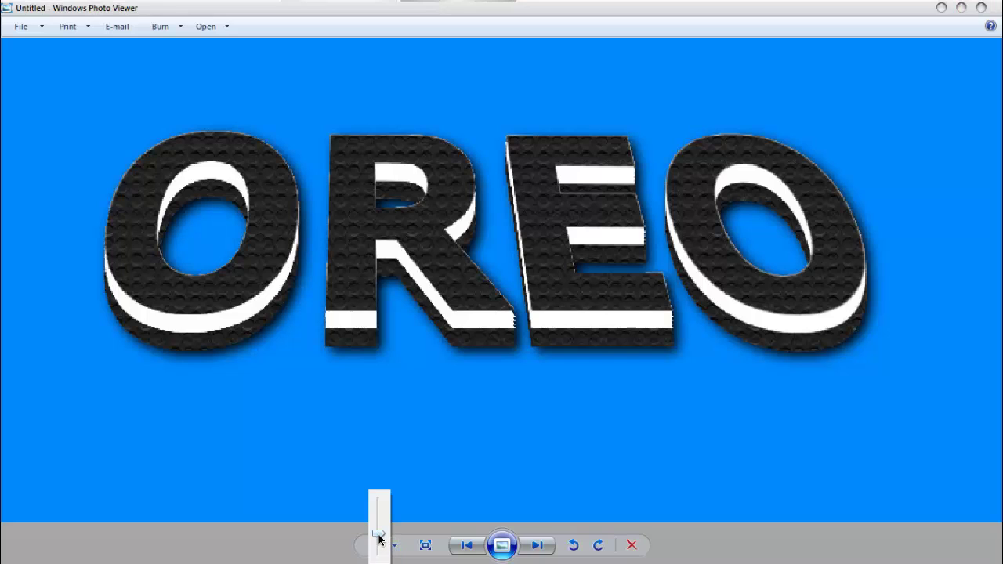
drag(379, 540, 376, 544)
click(940, 9)
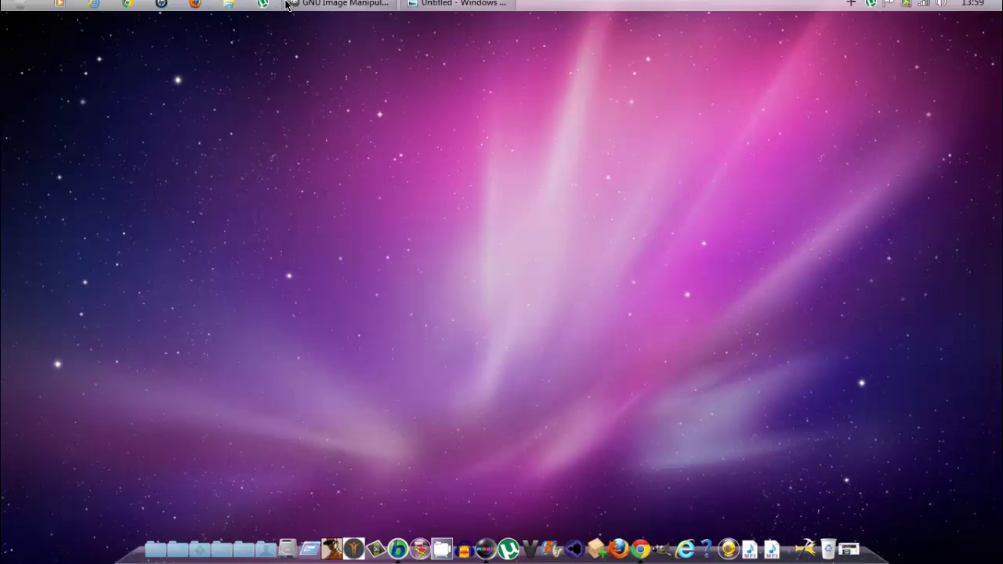
Step: Switch to GIMP and create a new image 1280 pixels wide and 720 pixels high
click(350, 7)
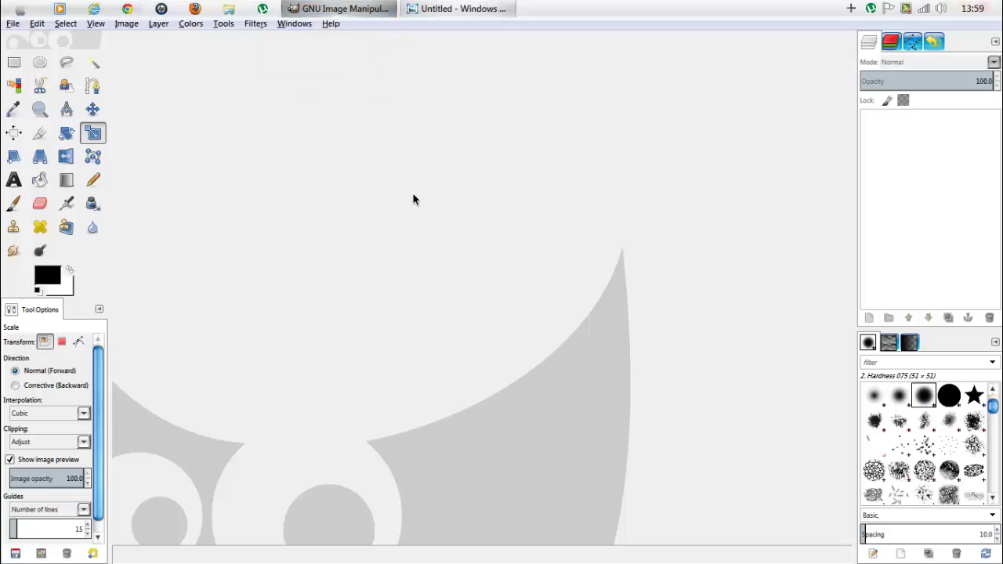
click(12, 23)
click(32, 32)
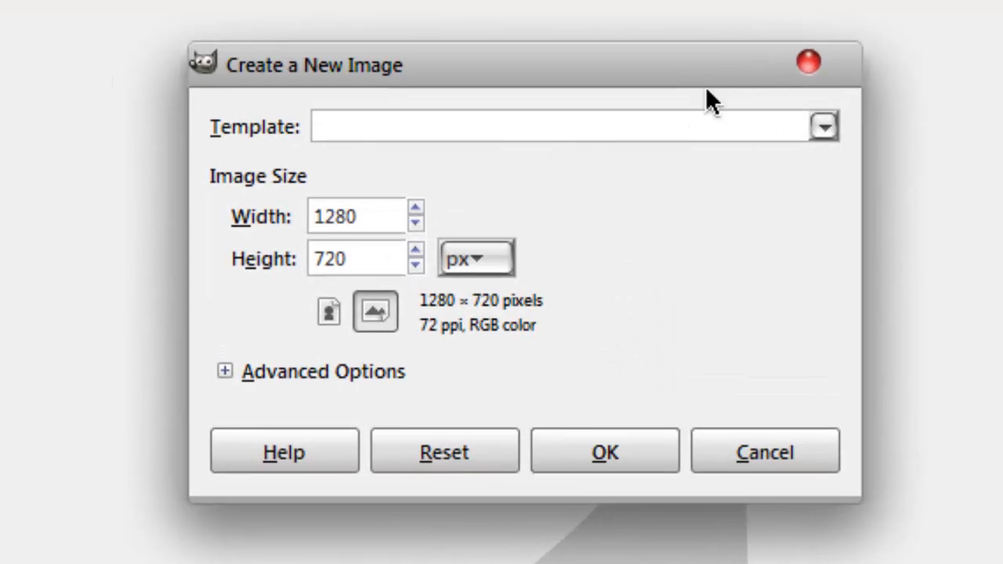
double_click(318, 215)
click(354, 259)
double_click(331, 261)
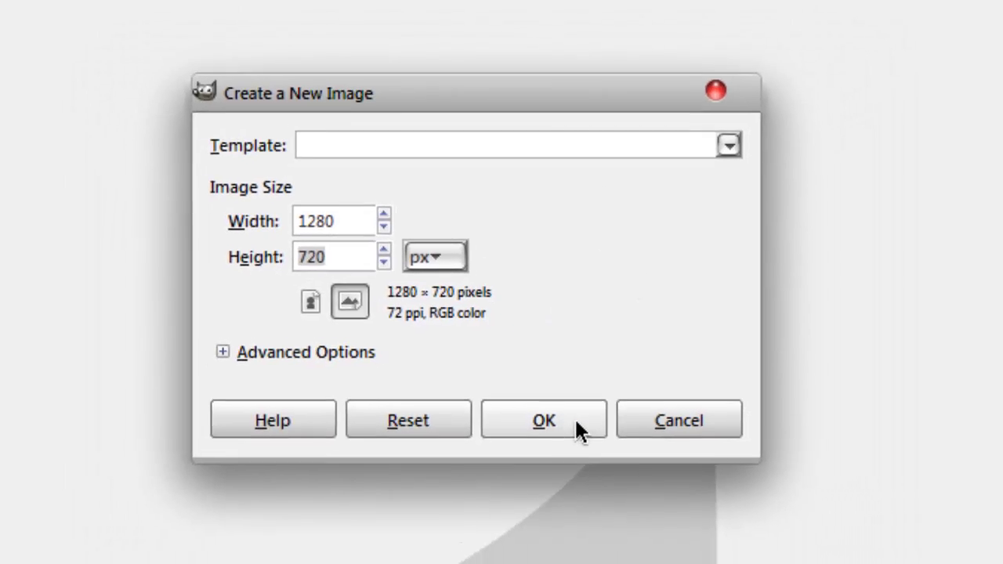
click(639, 453)
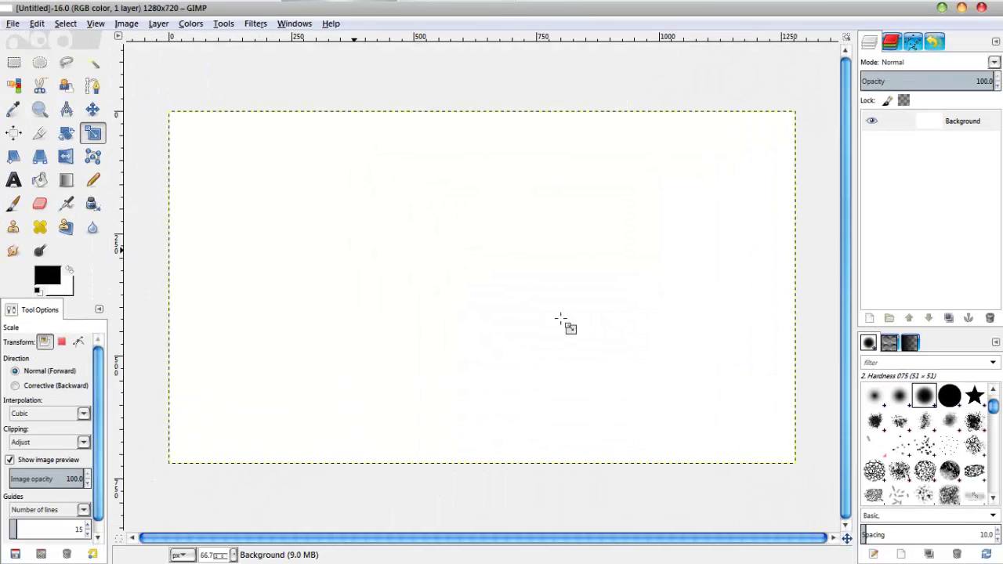
Step: Set the foreground color to blue 0089fd and bucket-fill the whole Background layer with it
click(39, 179)
click(47, 272)
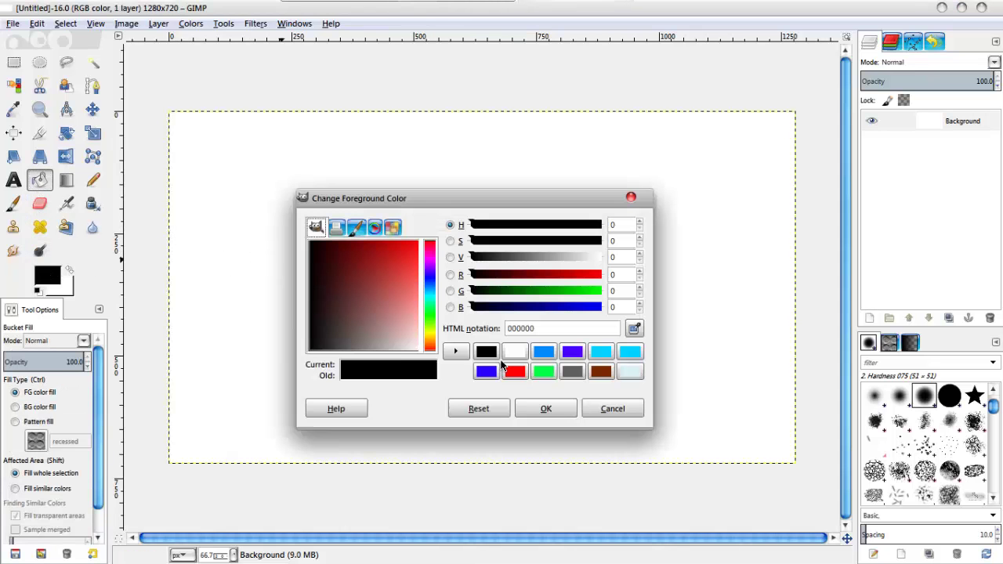
click(538, 357)
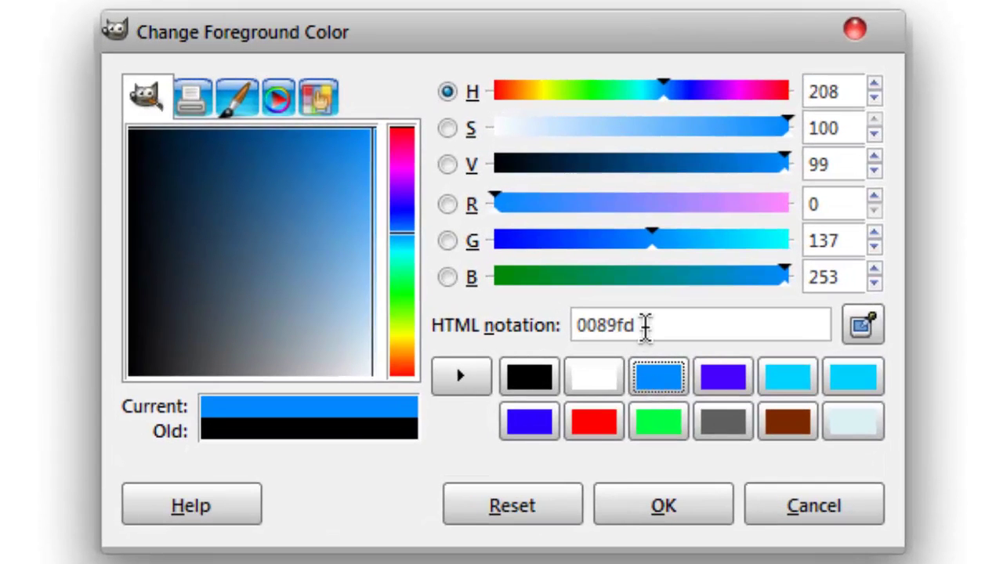
drag(644, 326, 571, 325)
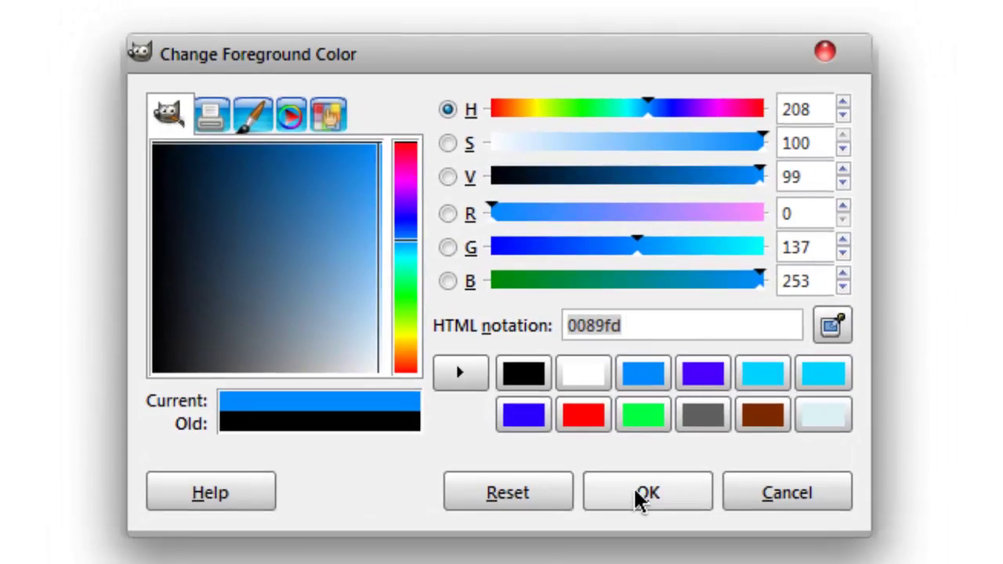
click(640, 497)
click(335, 319)
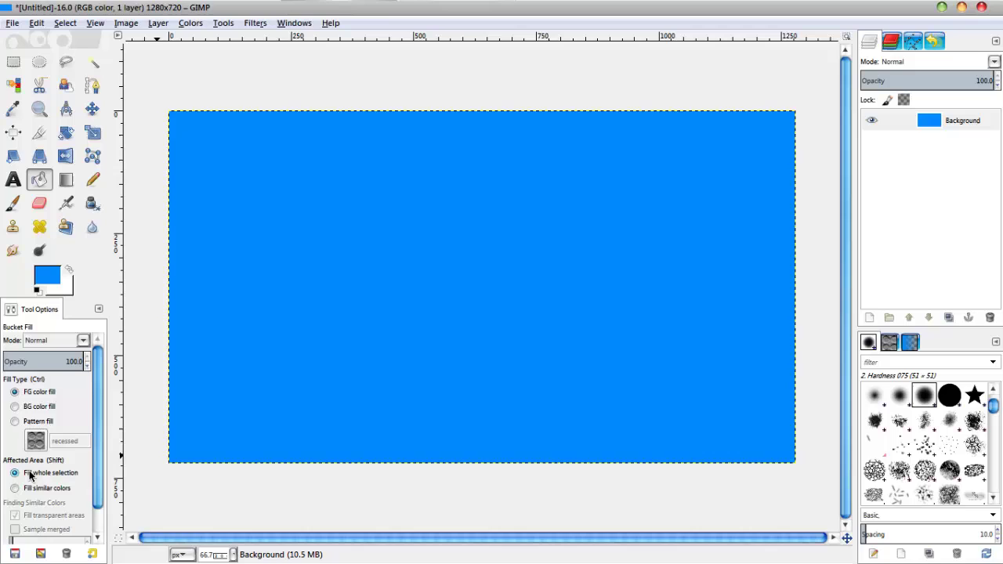
Step: Add the text OREO on the blue canvas in white (ffffff) Sans Bold at size 235
click(14, 181)
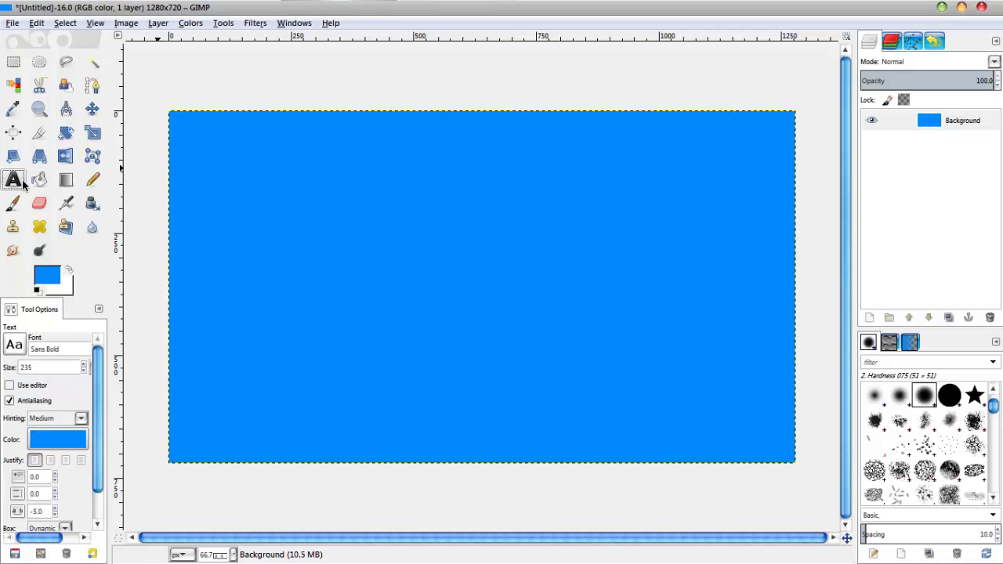
click(63, 442)
click(379, 291)
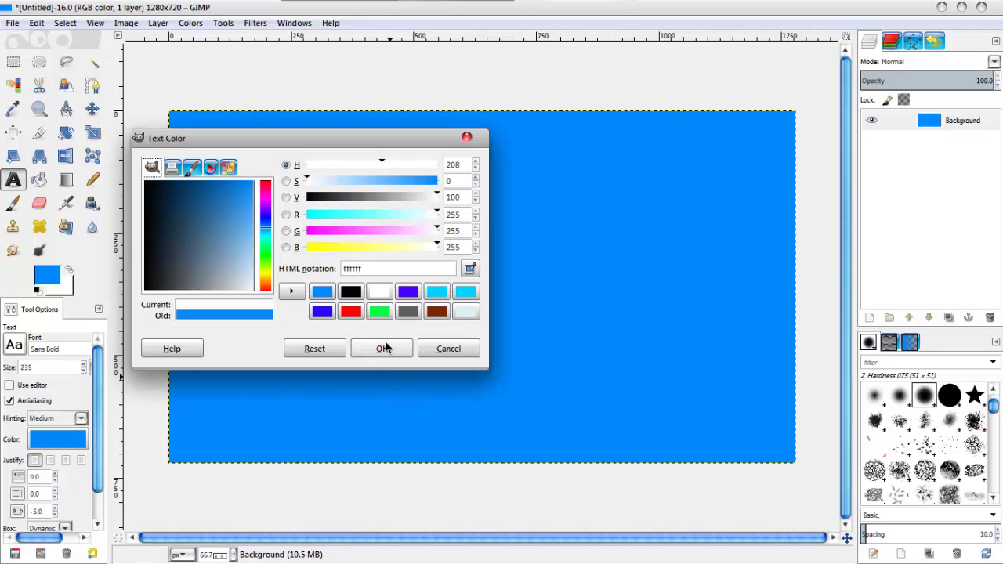
click(384, 349)
drag(74, 352, 33, 354)
click(67, 350)
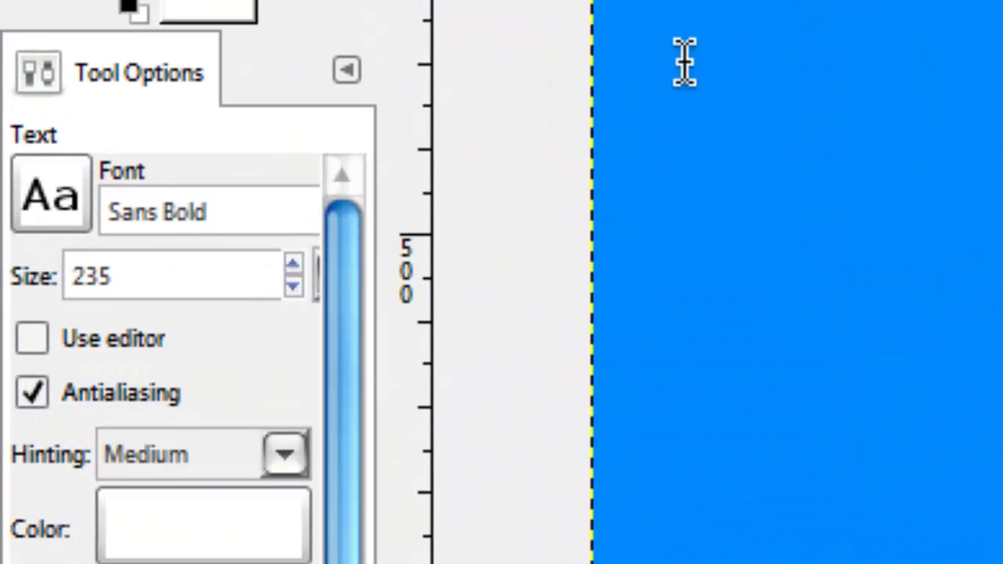
click(358, 133)
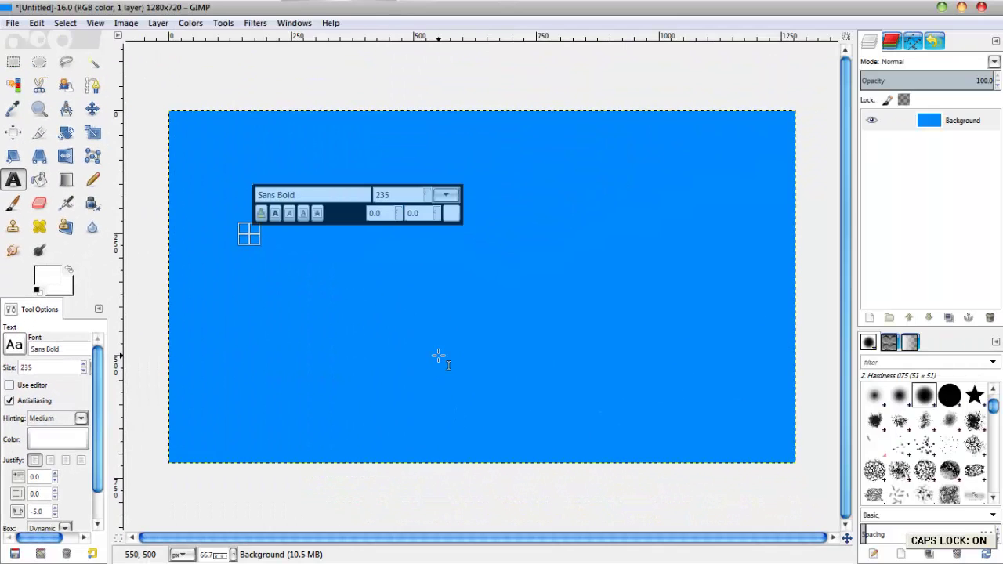
text(OREO)
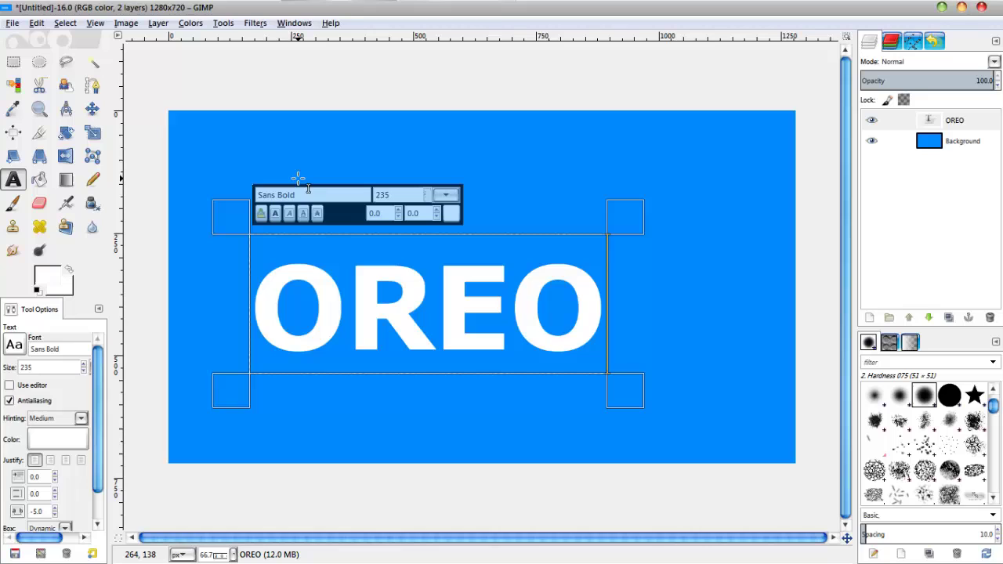
Step: Center the OREO text layer horizontally and vertically relative to the image
click(13, 132)
click(435, 317)
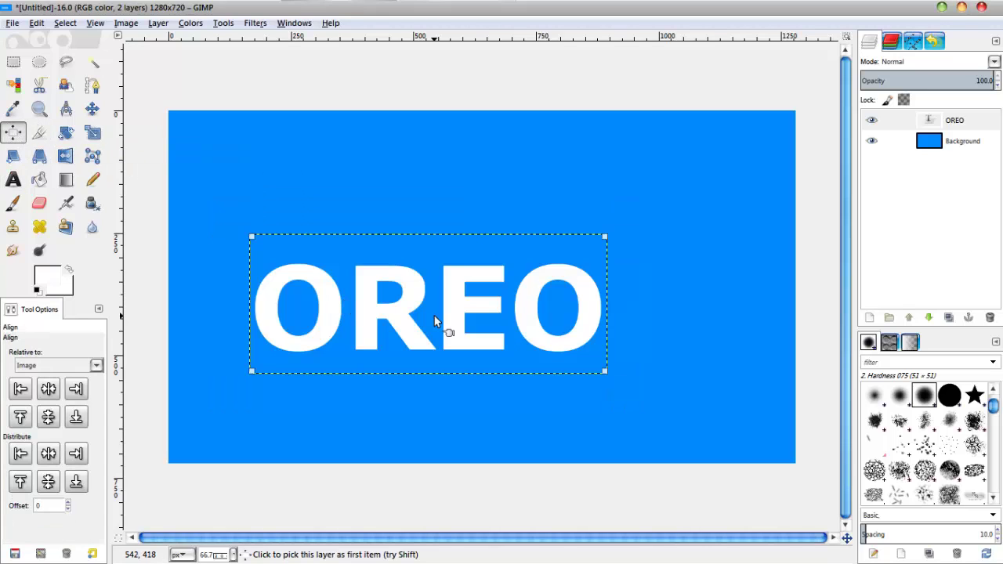
click(48, 388)
click(48, 417)
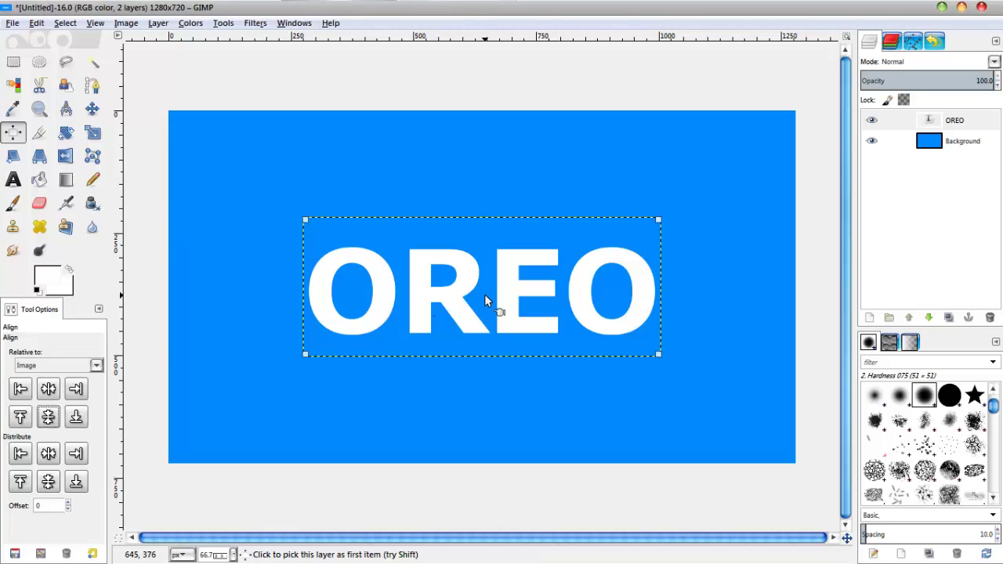
Step: Apply a Perspective transform to the OREO layer, pulling its upper corners inward and raising both lower corners so the text narrows toward the top
click(39, 160)
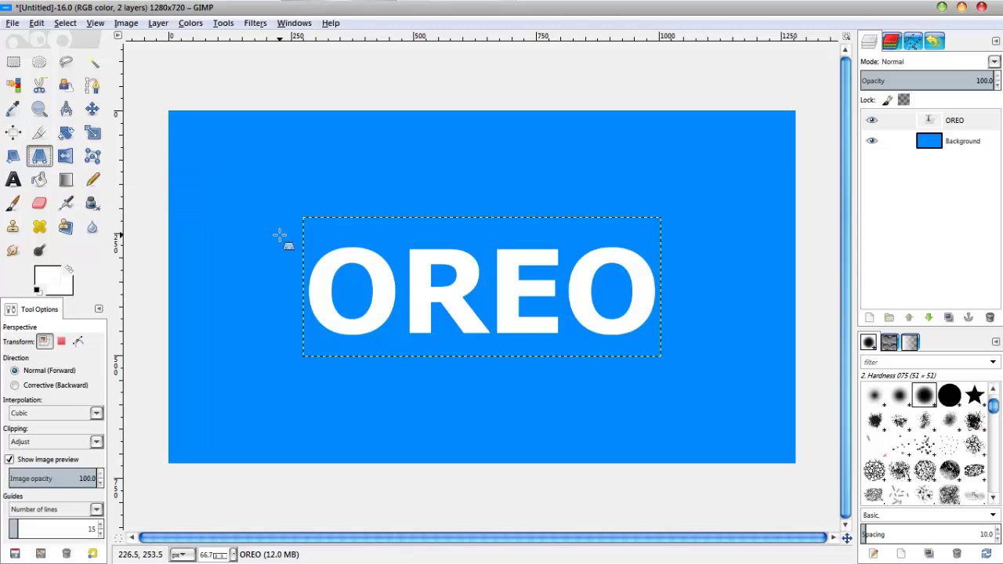
click(289, 247)
drag(783, 35, 824, 148)
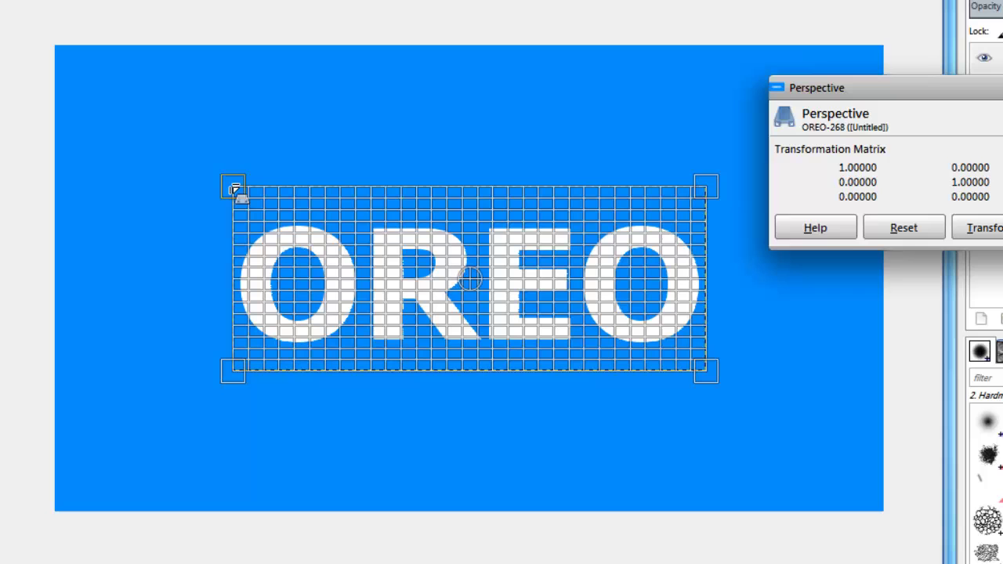
drag(235, 191, 305, 187)
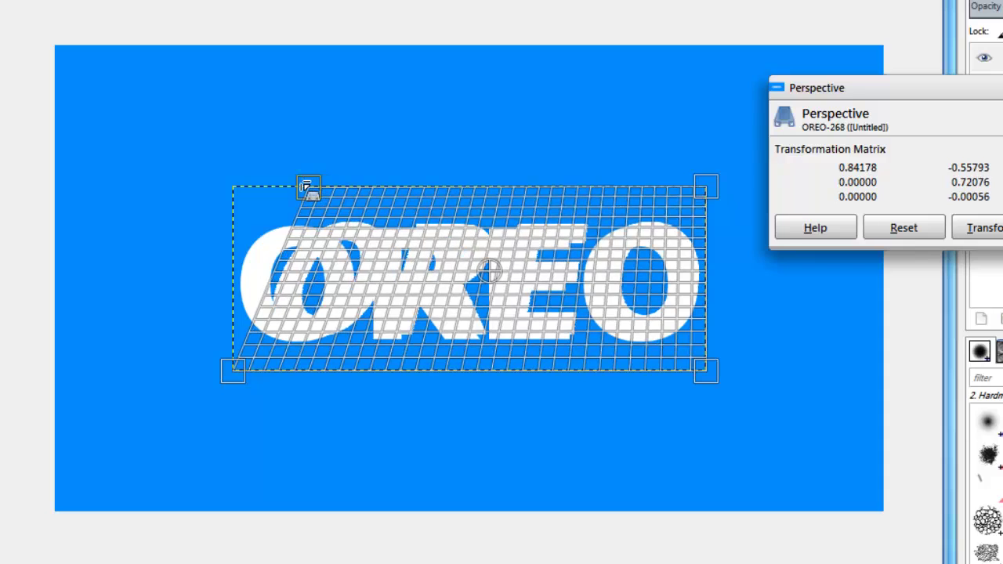
drag(705, 196, 633, 197)
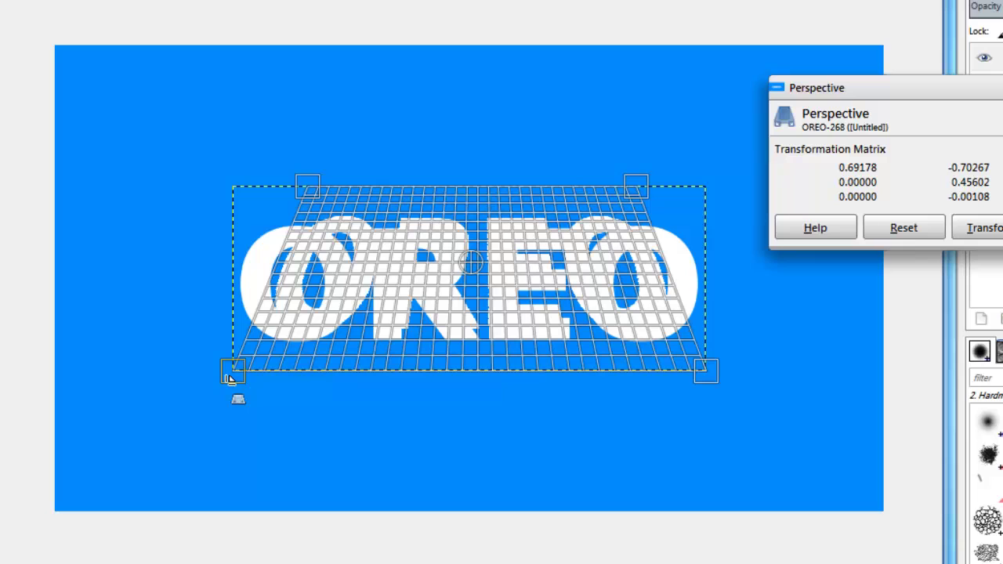
drag(229, 379, 258, 348)
drag(707, 375, 708, 345)
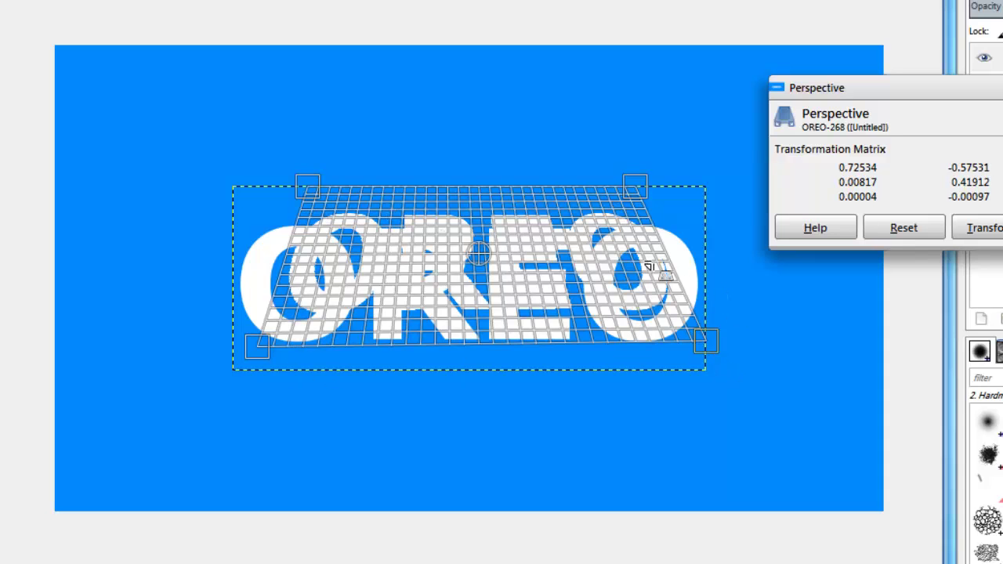
key(Return)
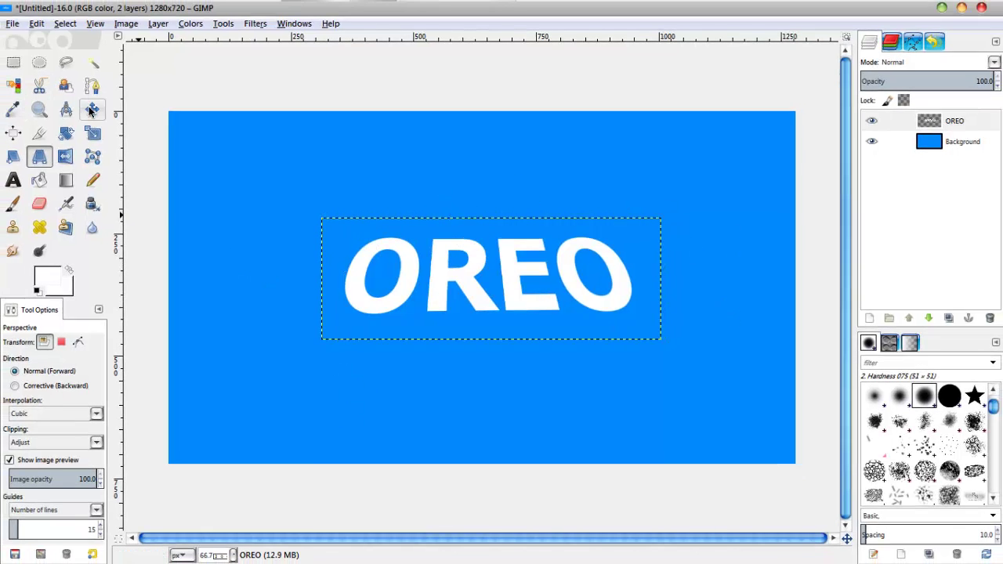
Step: Align the perspective-transformed OREO layer to the image's horizontal and vertical center
click(13, 133)
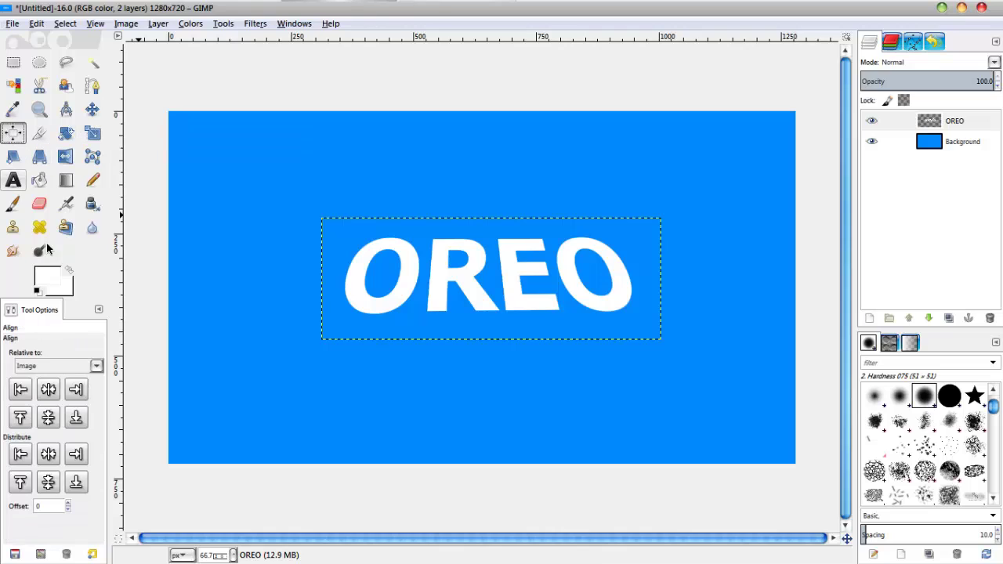
click(402, 290)
click(49, 395)
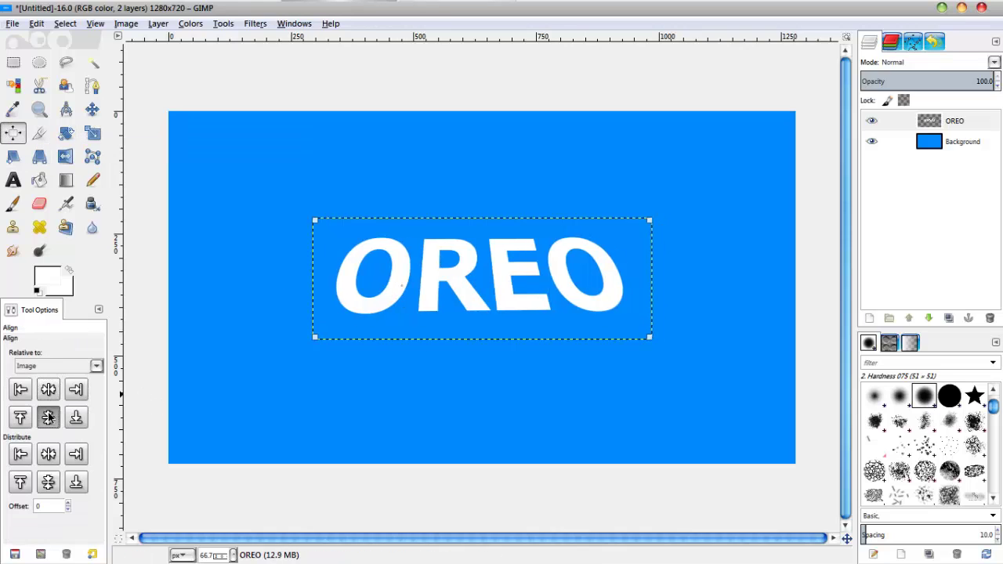
click(48, 417)
Step: Expand the OREO layer's boundary to the full image size
click(972, 119)
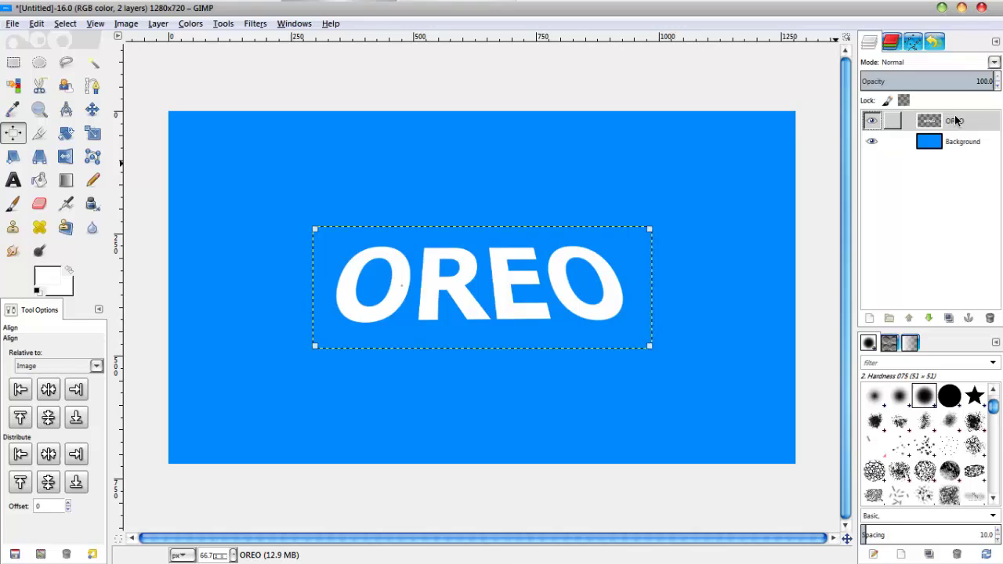
right_click(961, 121)
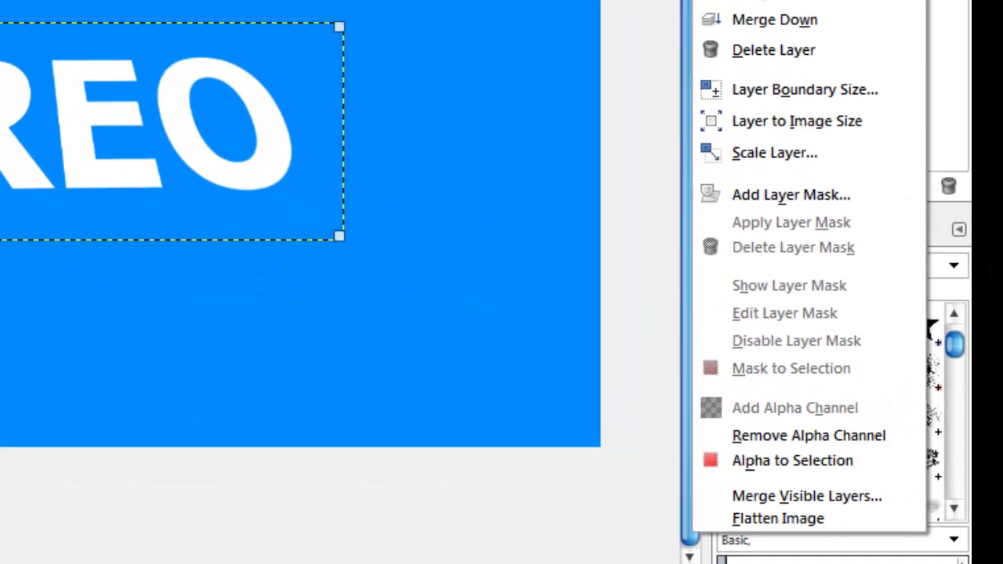
click(810, 123)
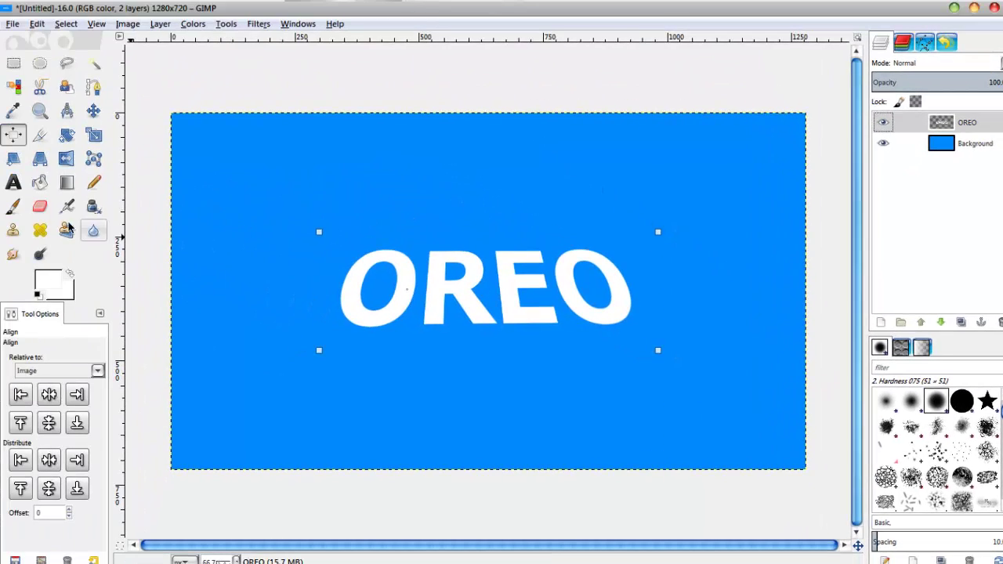
Step: Select the shape of the OREO letters from the layer's alpha channel
click(13, 181)
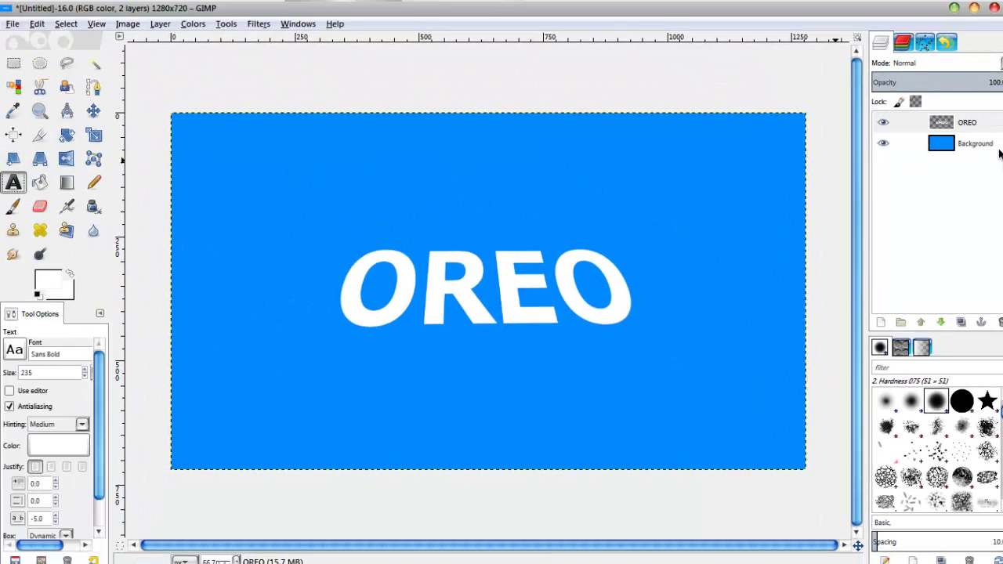
right_click(980, 128)
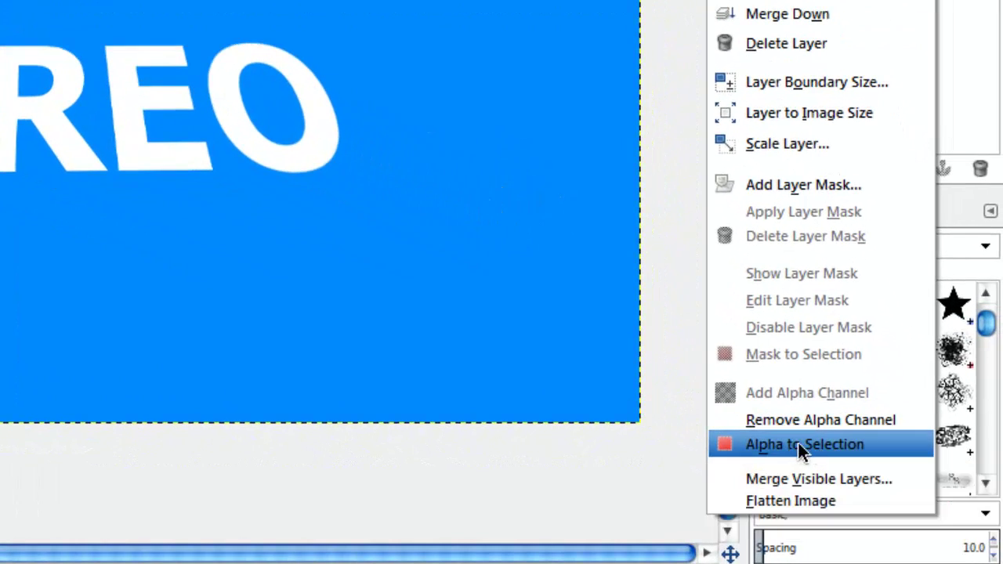
click(803, 444)
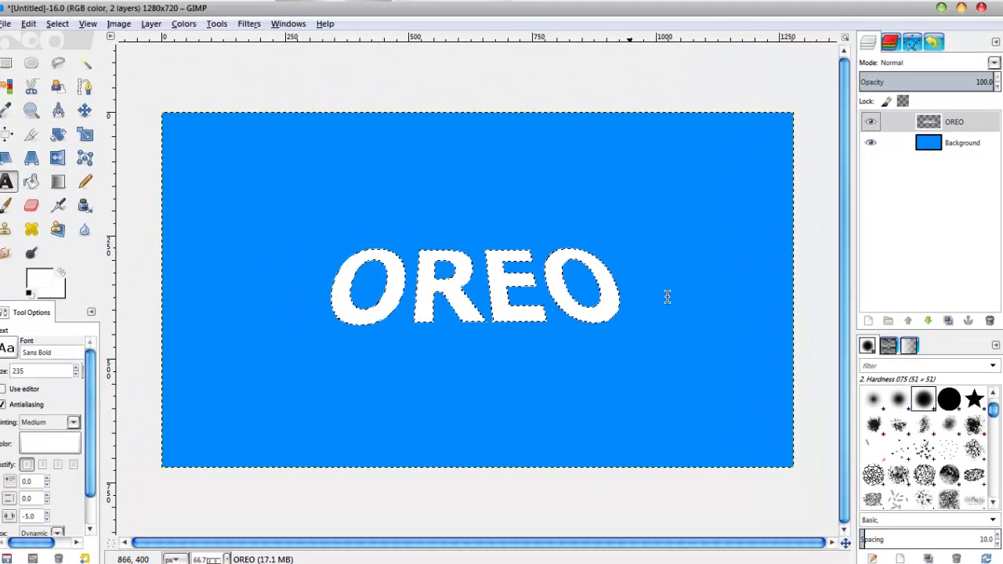
Step: Fill the selected OREO letters with the recessed pattern using Bucket Fill on the whole selection
click(31, 183)
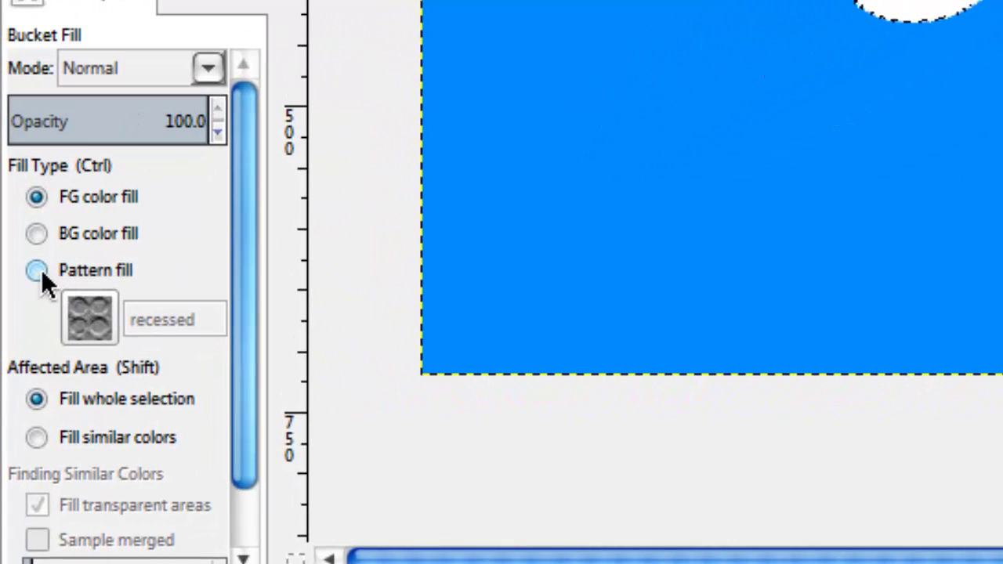
click(41, 270)
click(90, 318)
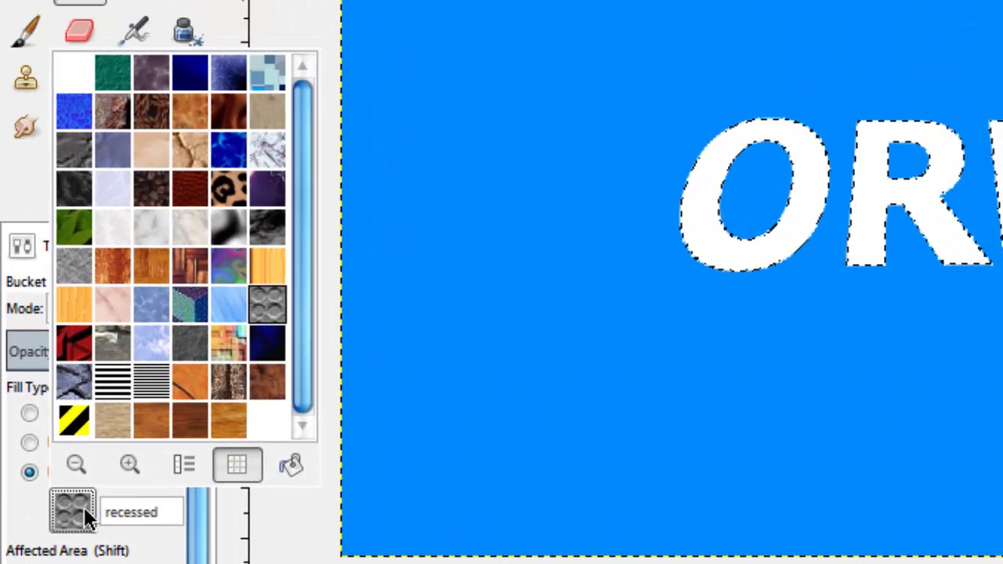
click(84, 507)
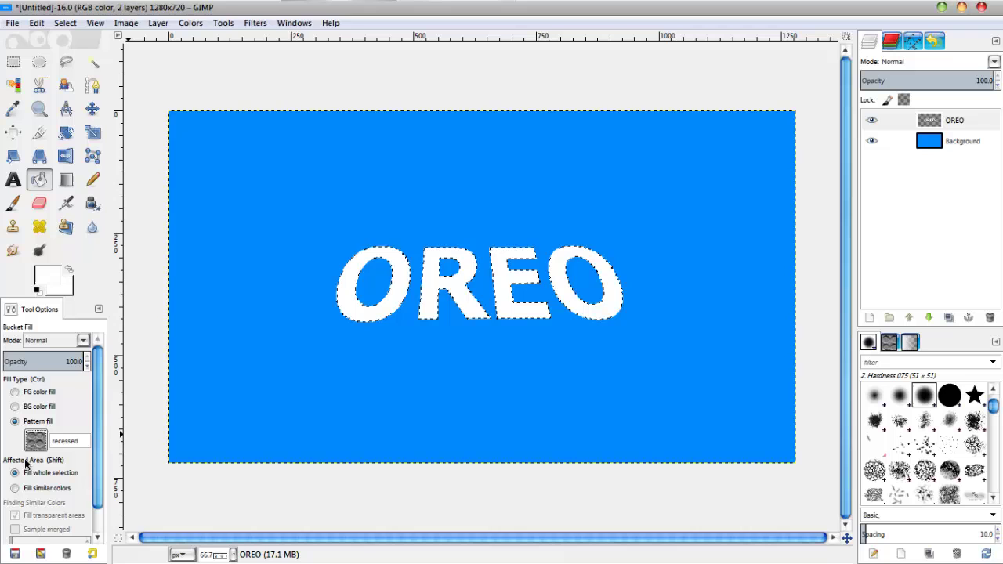
click(400, 270)
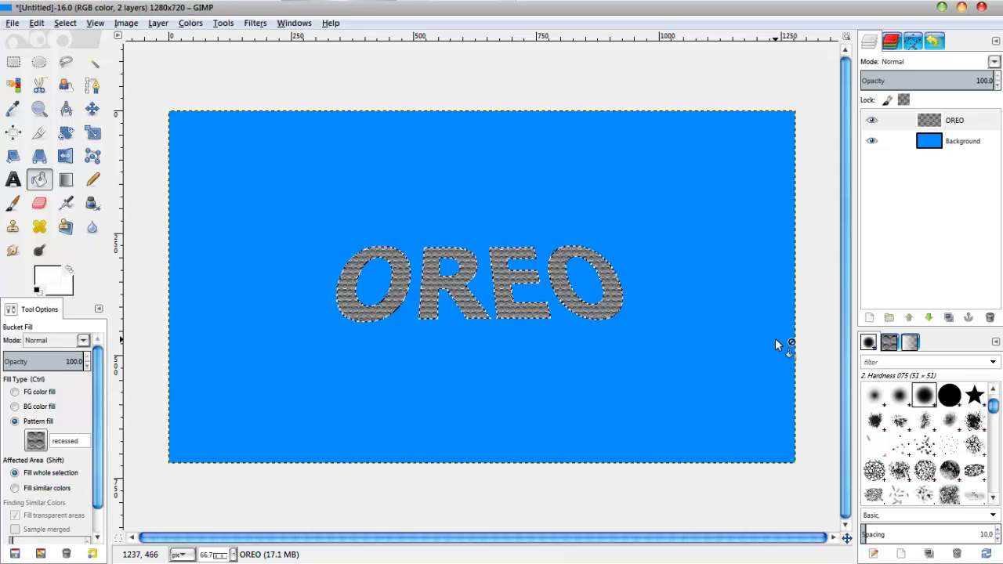
Step: Fill the letter selection with solid black (000000) on a new transparent layer above OREO and clear the selection
click(869, 317)
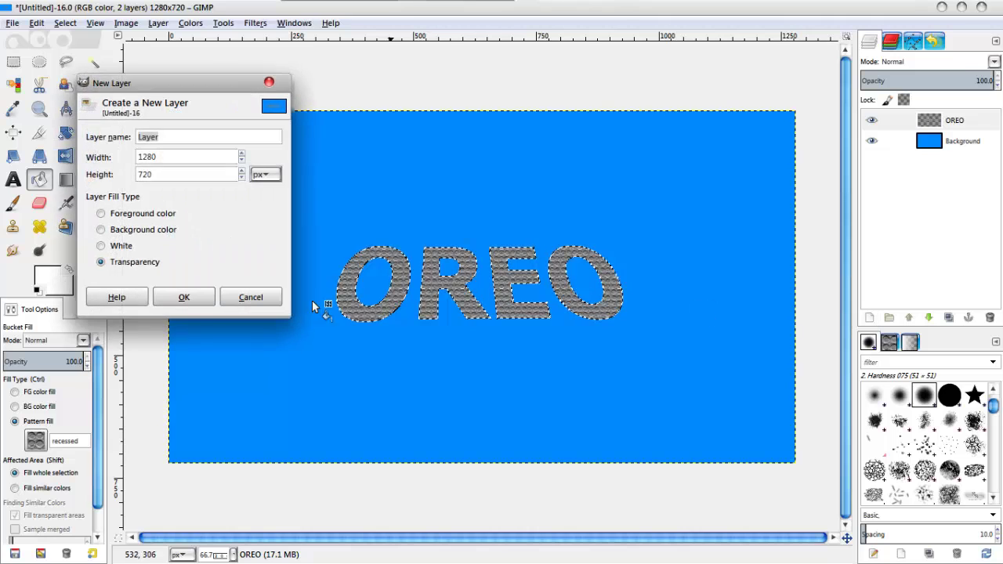
click(183, 298)
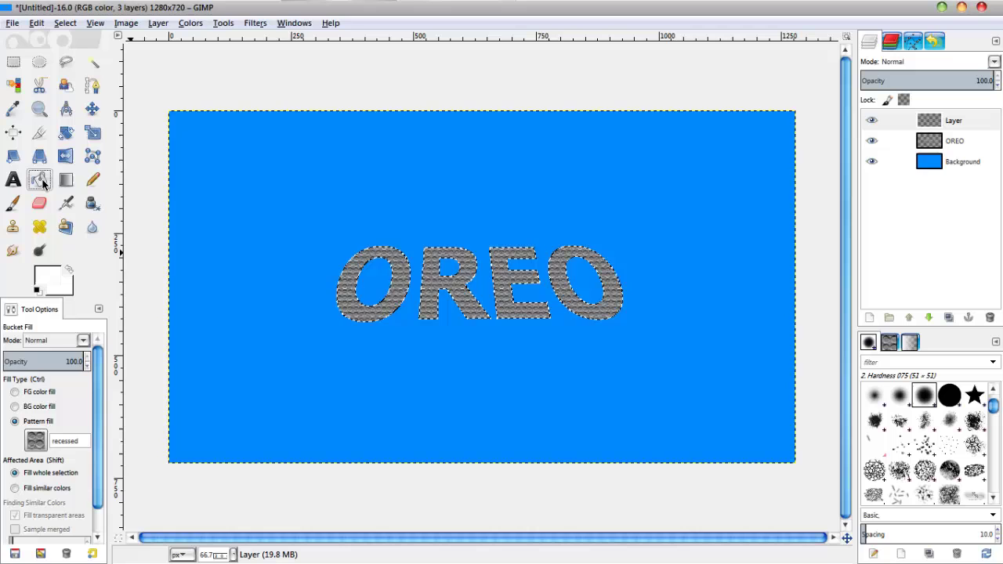
click(16, 391)
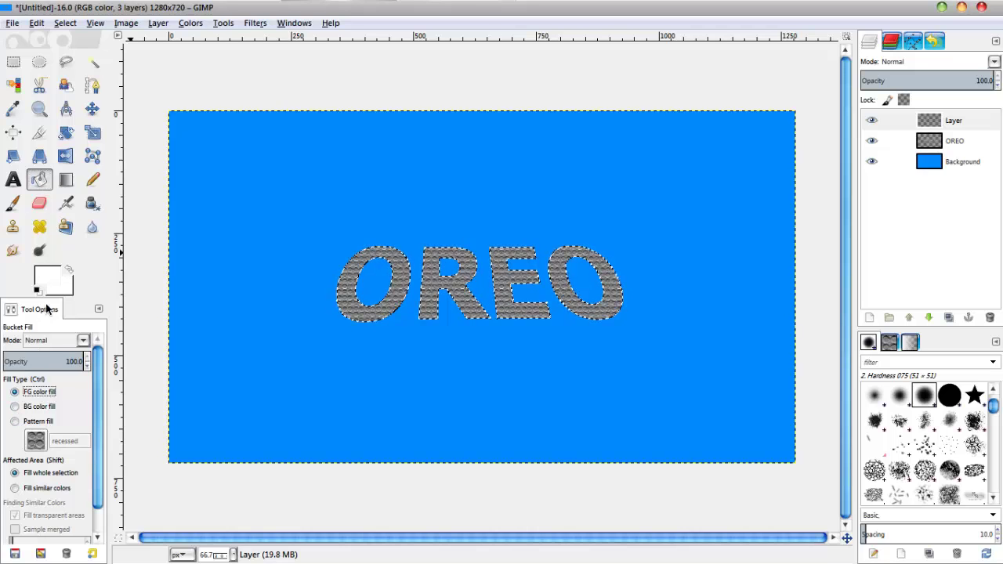
click(51, 276)
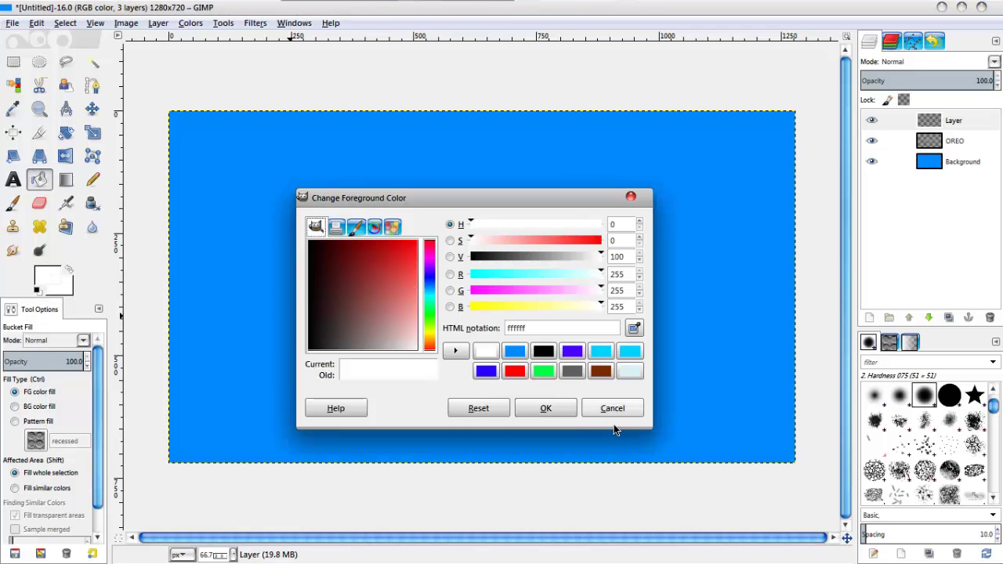
click(607, 410)
click(48, 283)
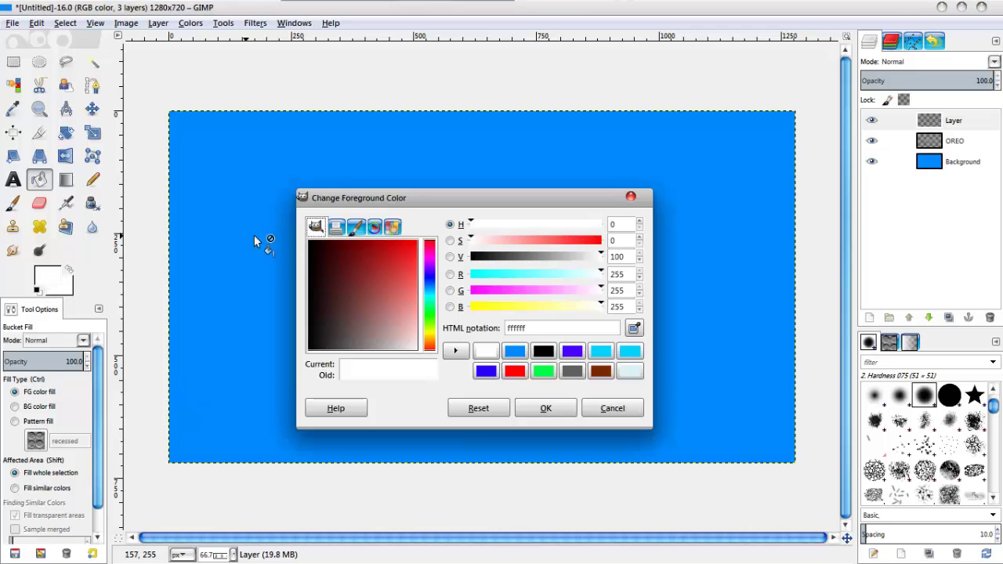
drag(406, 285, 289, 223)
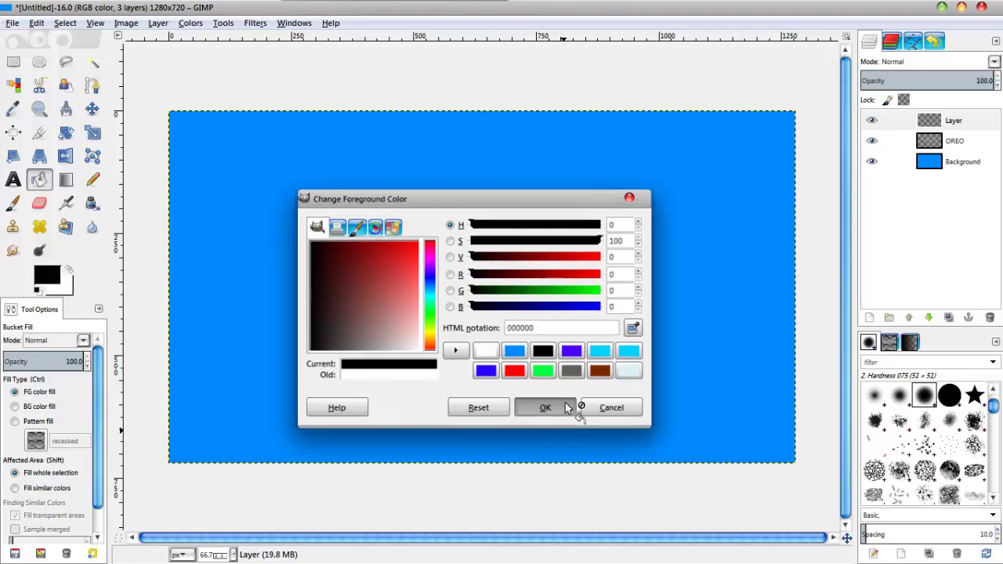
click(546, 408)
click(449, 287)
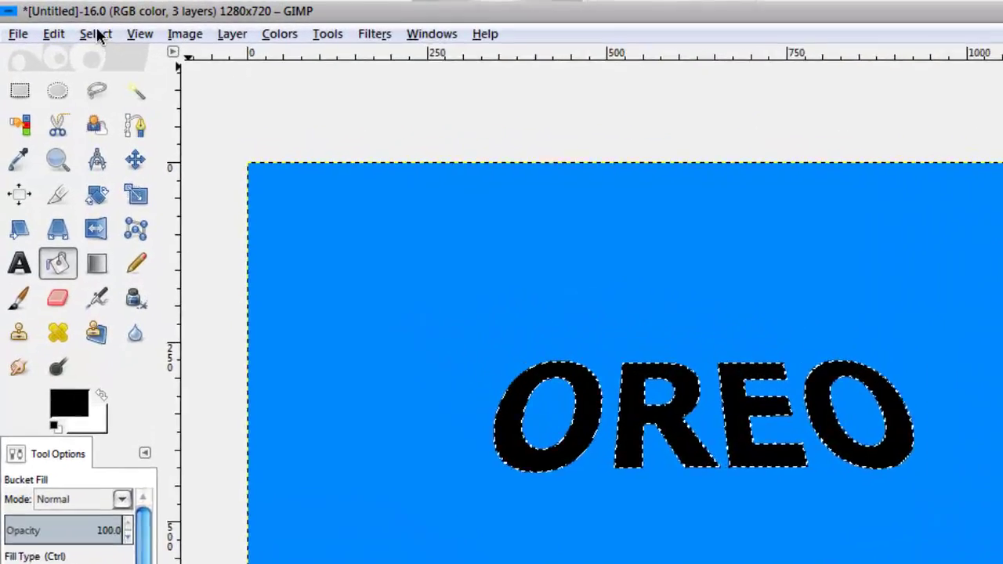
click(97, 36)
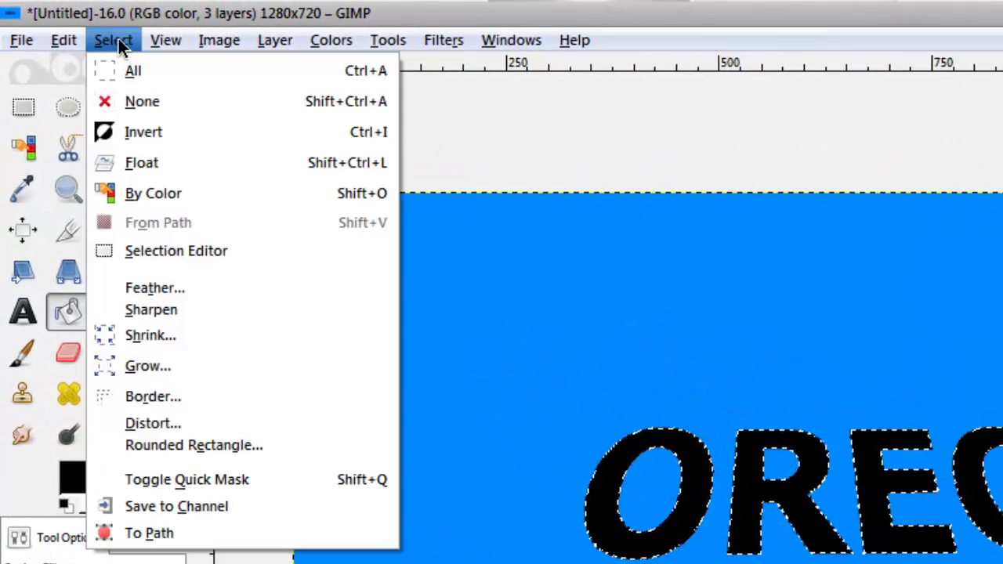
click(110, 84)
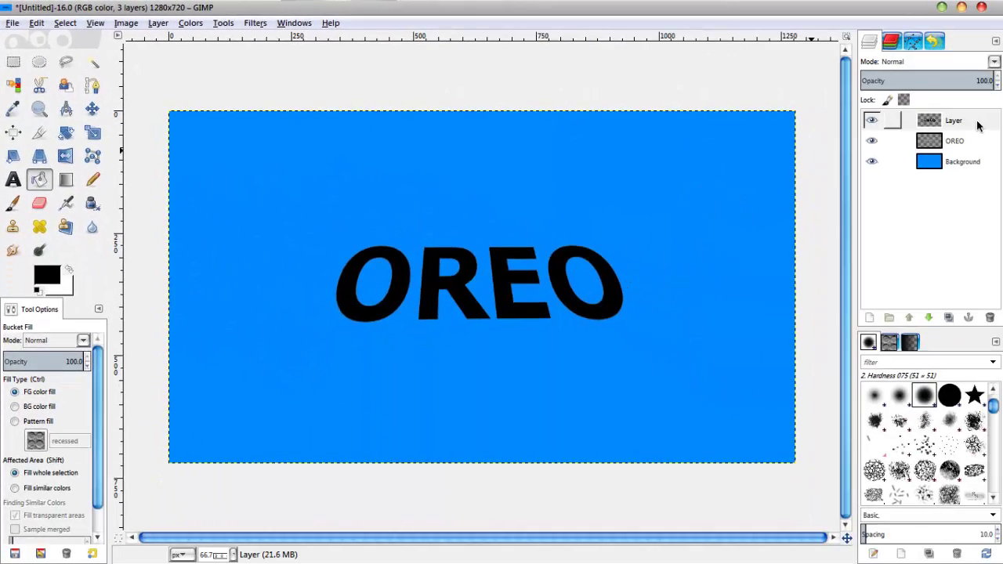
Step: Try the Overlay blend mode on the black letter layer and return it to Normal
click(978, 124)
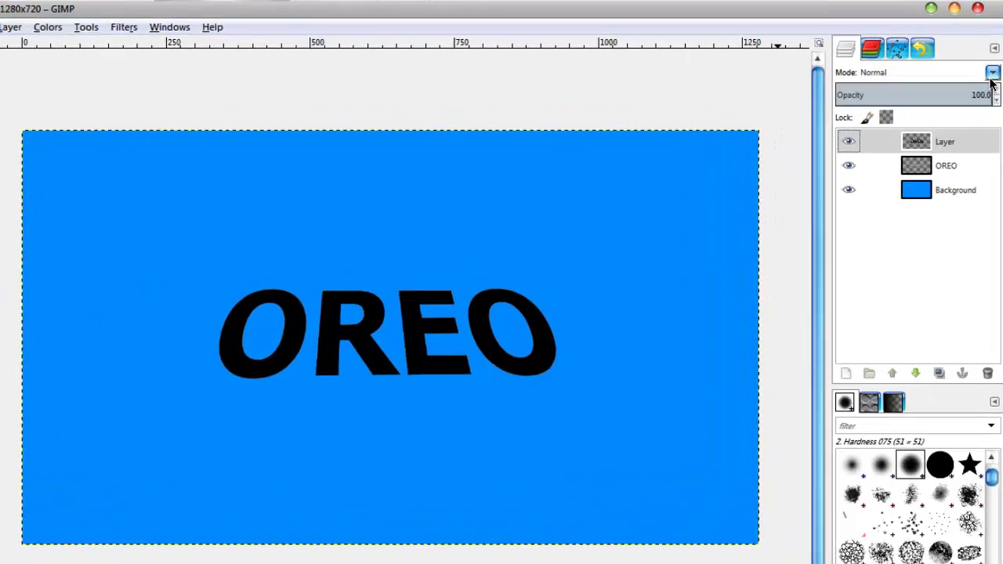
click(994, 62)
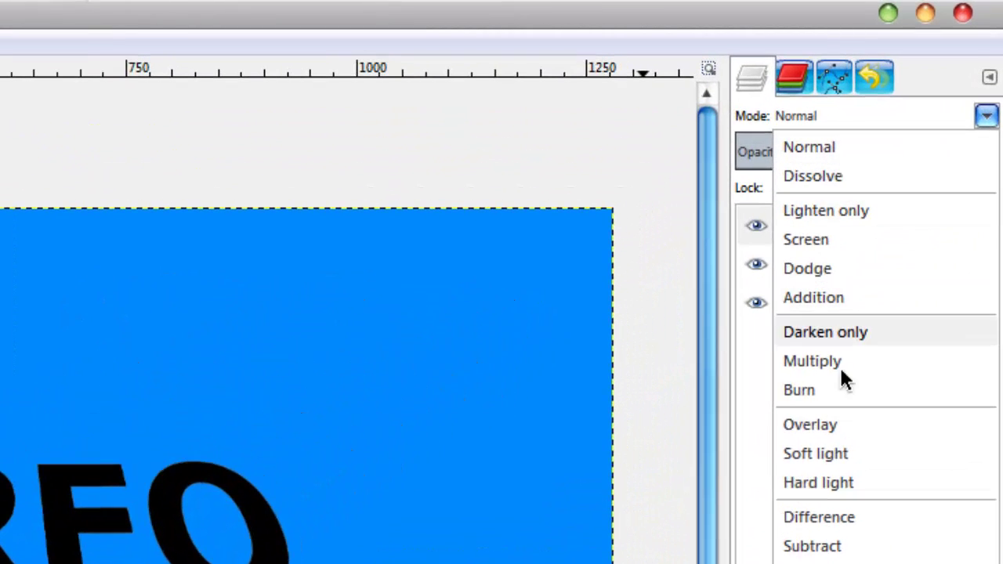
click(826, 425)
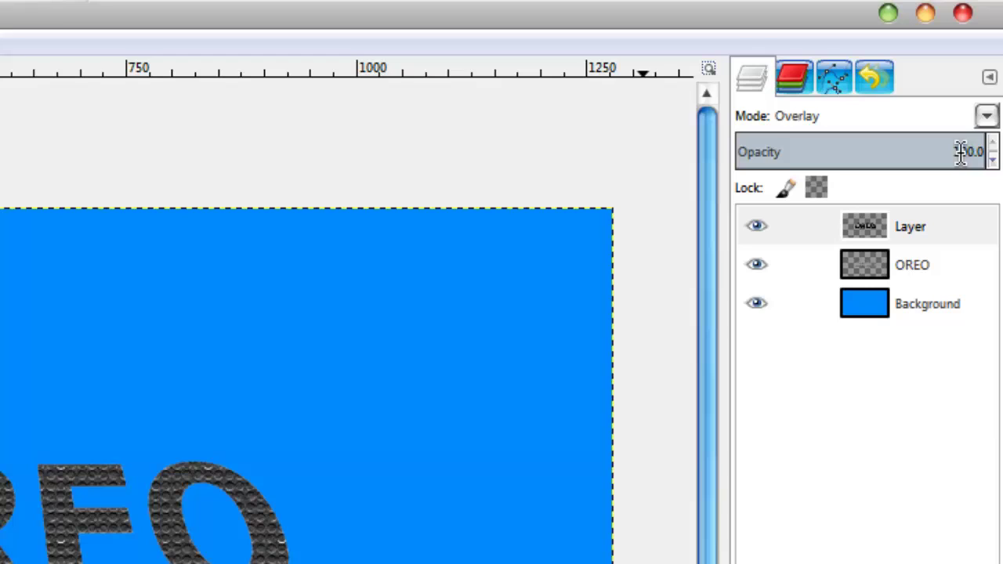
click(988, 116)
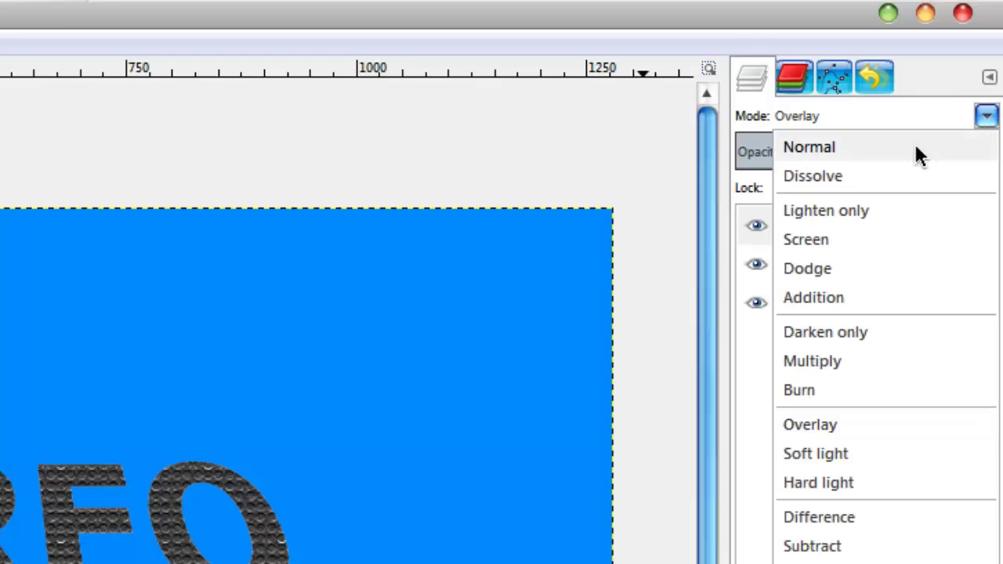
click(865, 153)
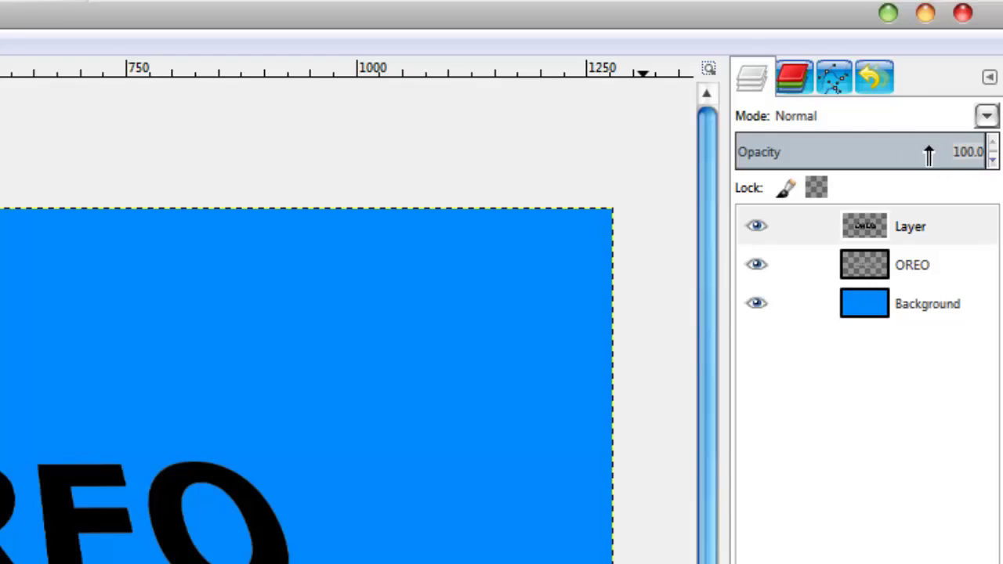
Step: Lower the black letter layer's opacity to 77 so the recessed pattern shows through
scroll(994, 160, down, 20)
click(994, 146)
click(994, 146)
click(993, 146)
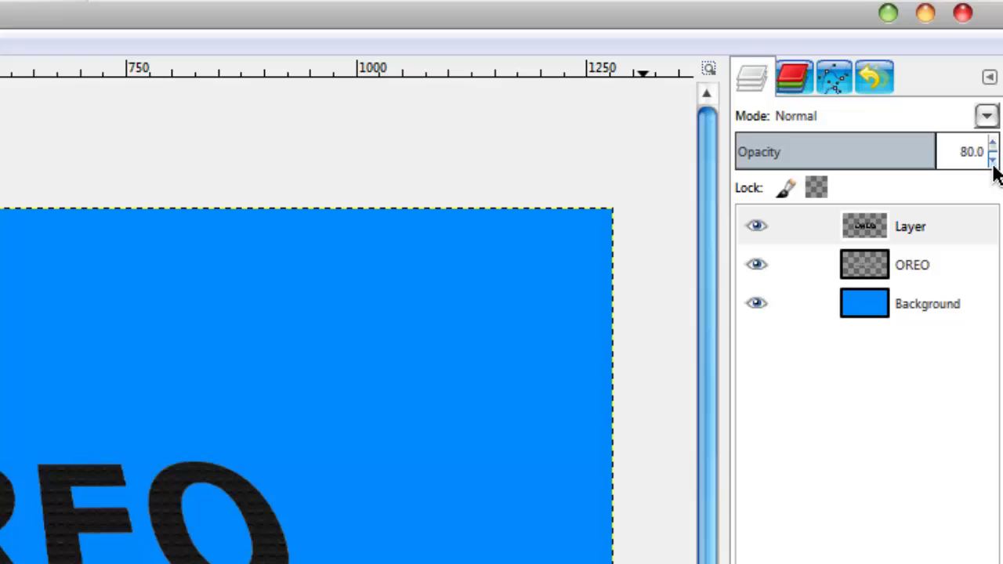
scroll(993, 167, down, 3)
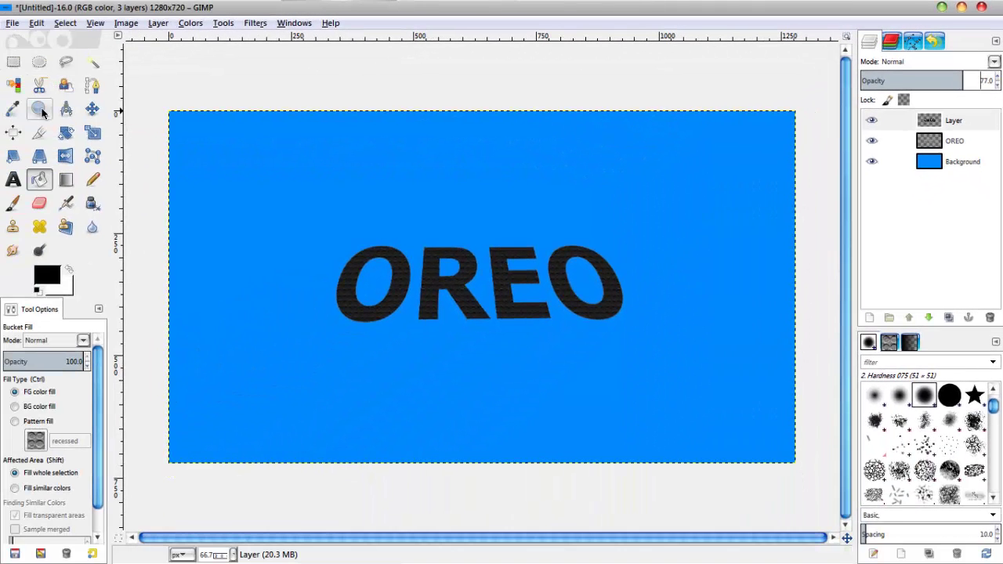
Step: Examine the embossed cookie texture on the O and R up close, and return to the full image
click(39, 109)
click(43, 368)
click(408, 310)
click(409, 311)
click(407, 305)
click(406, 305)
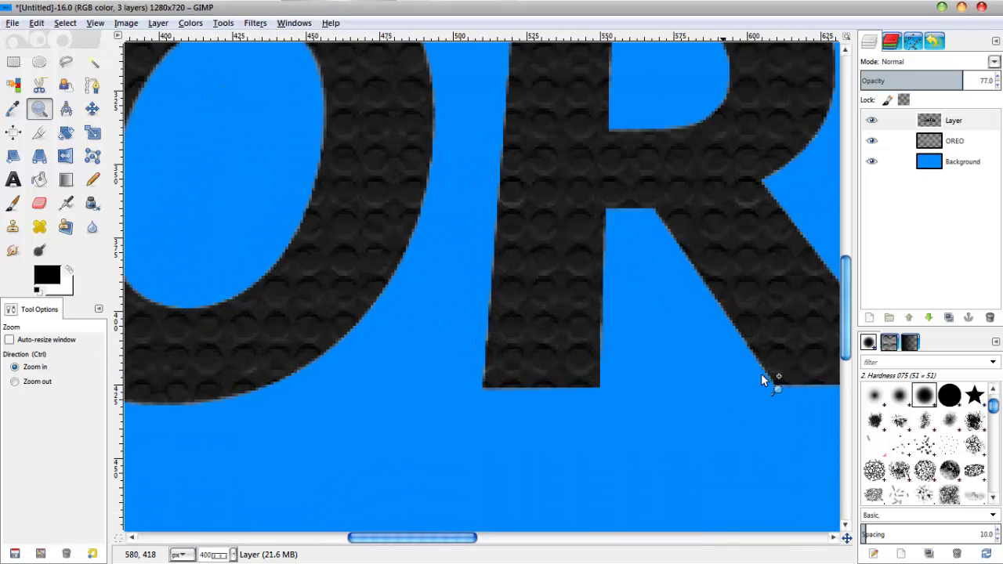
drag(846, 343, 847, 316)
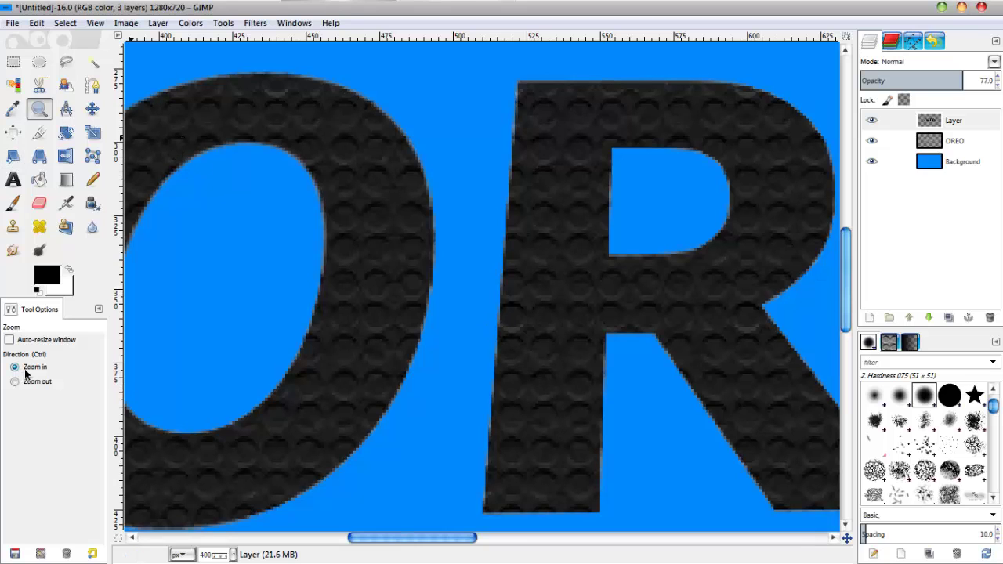
click(380, 287)
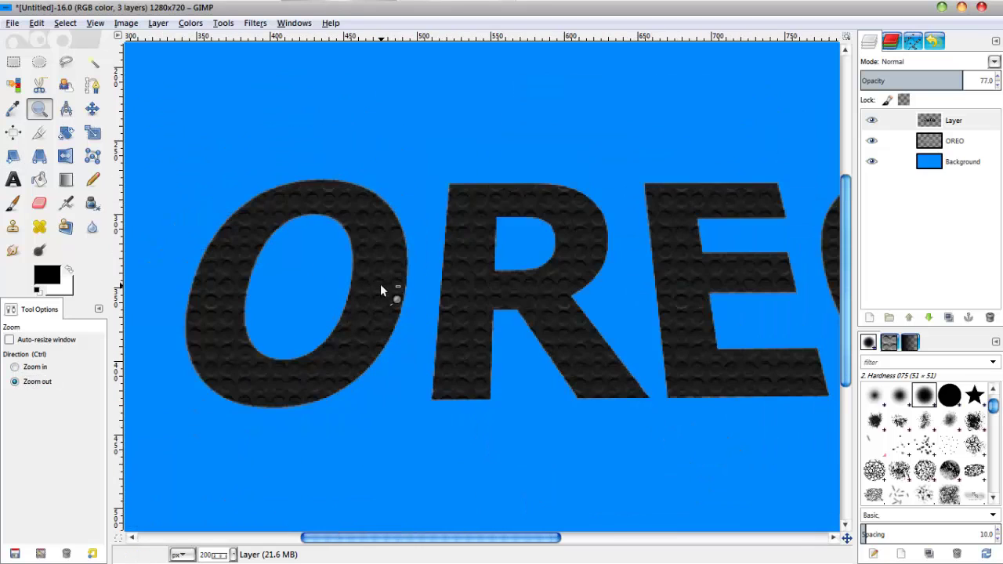
click(380, 287)
click(380, 291)
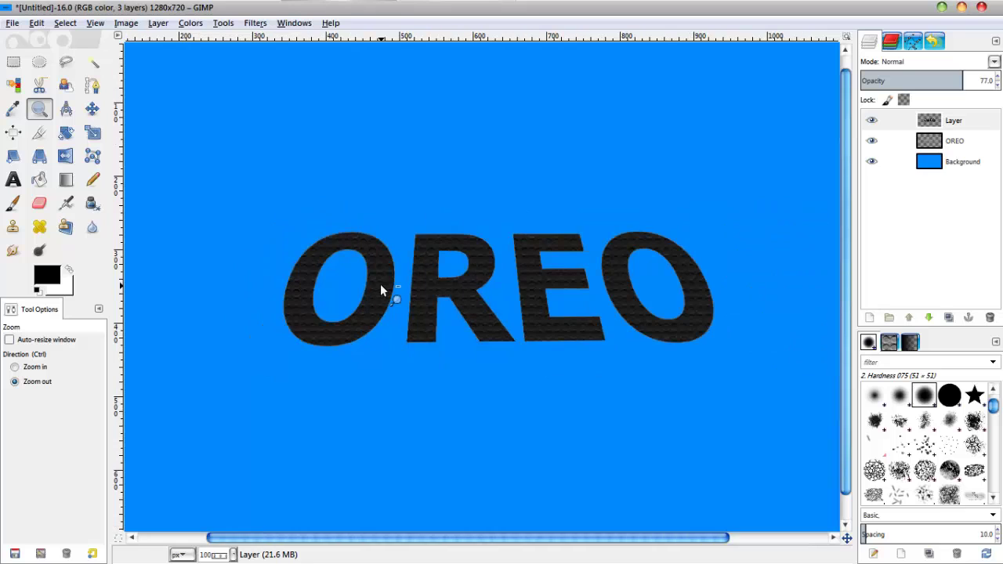
click(381, 288)
Step: Merge the black layer down into the OREO layer and select the letter shapes from its alpha channel
click(969, 120)
right_click(969, 120)
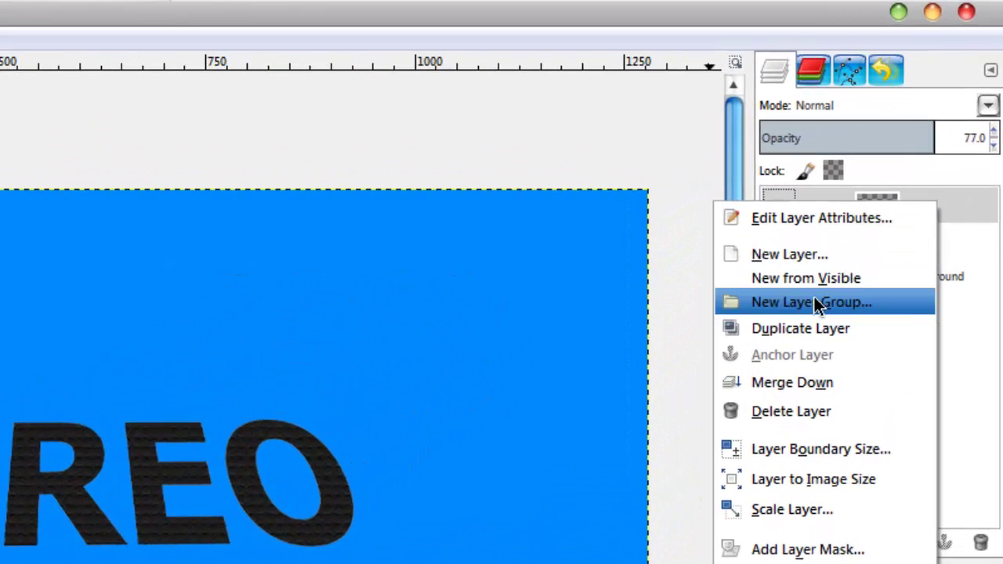
click(804, 382)
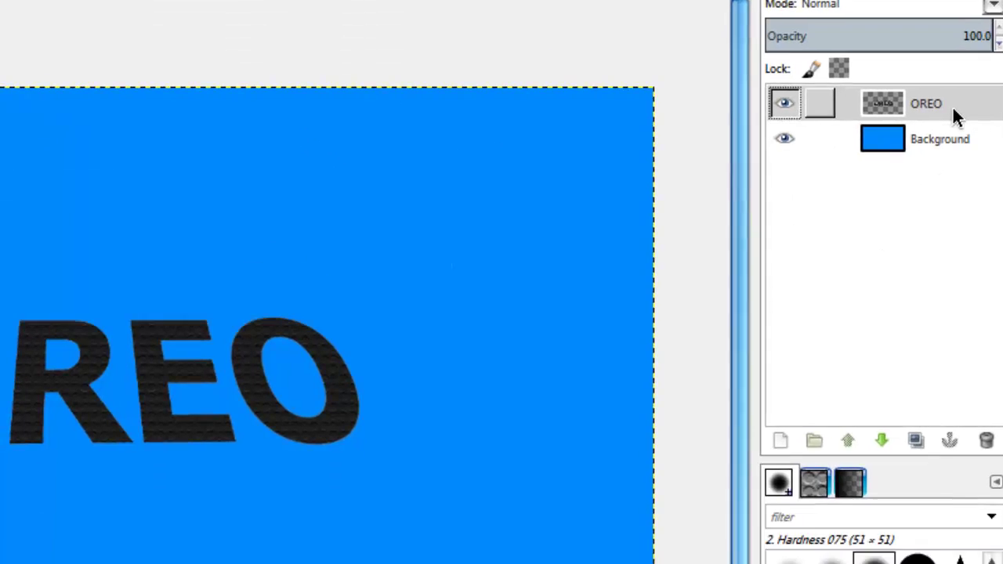
right_click(946, 206)
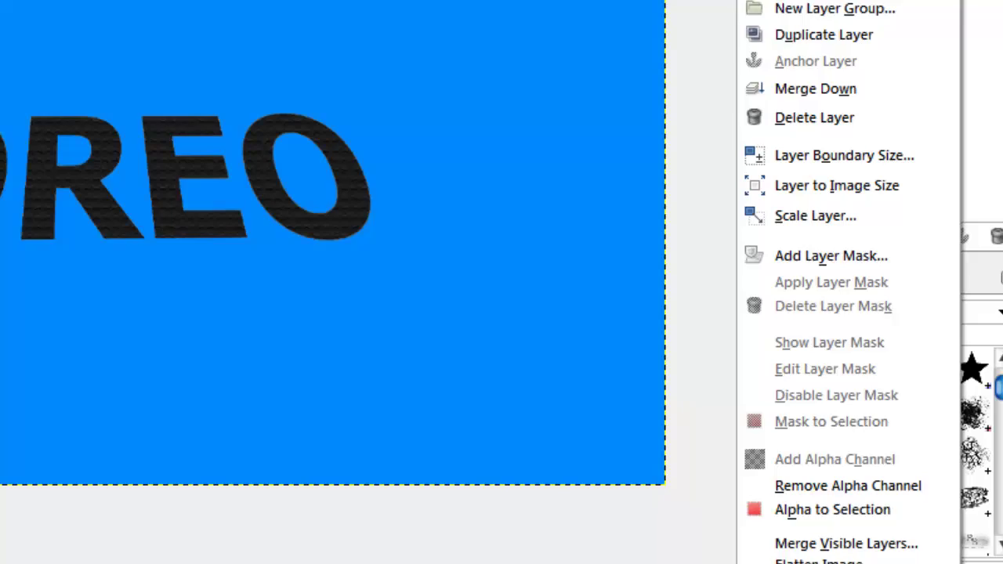
click(907, 434)
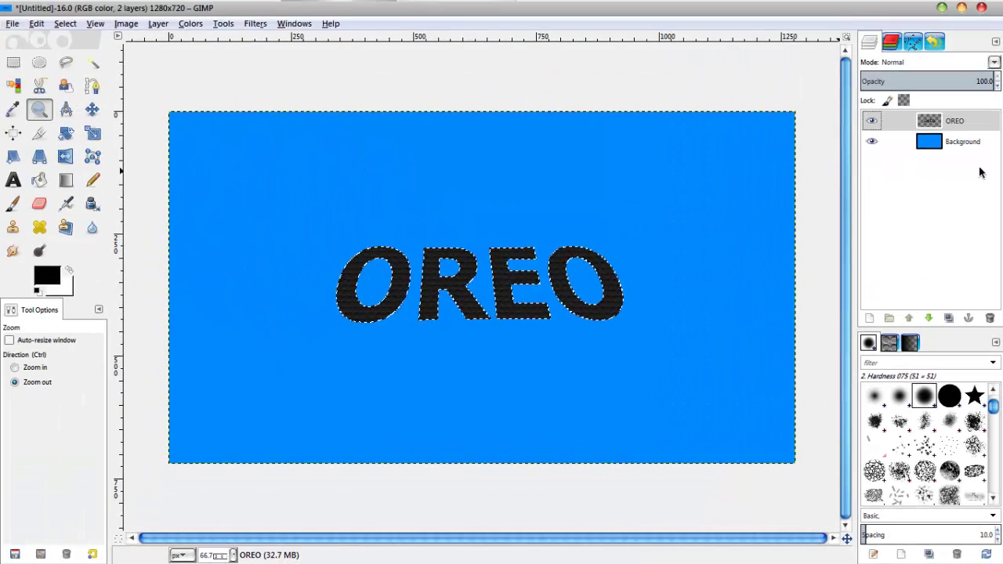
Step: Add a new transparent layer named Cream above the OREO layer
click(869, 318)
key(BackSpace)
text(C)
key(Caps_Lock)
text(r)
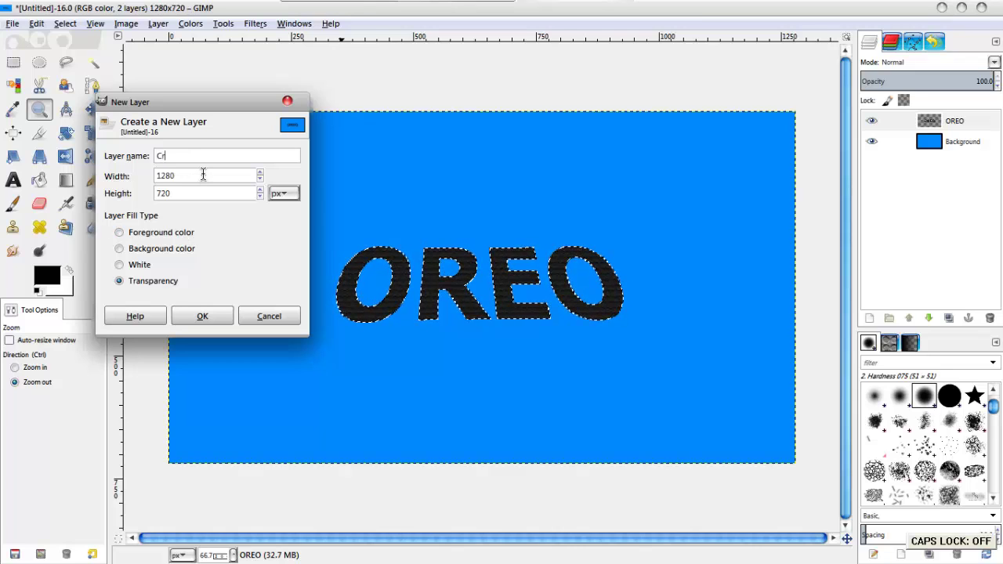
text(eam)
key(Return)
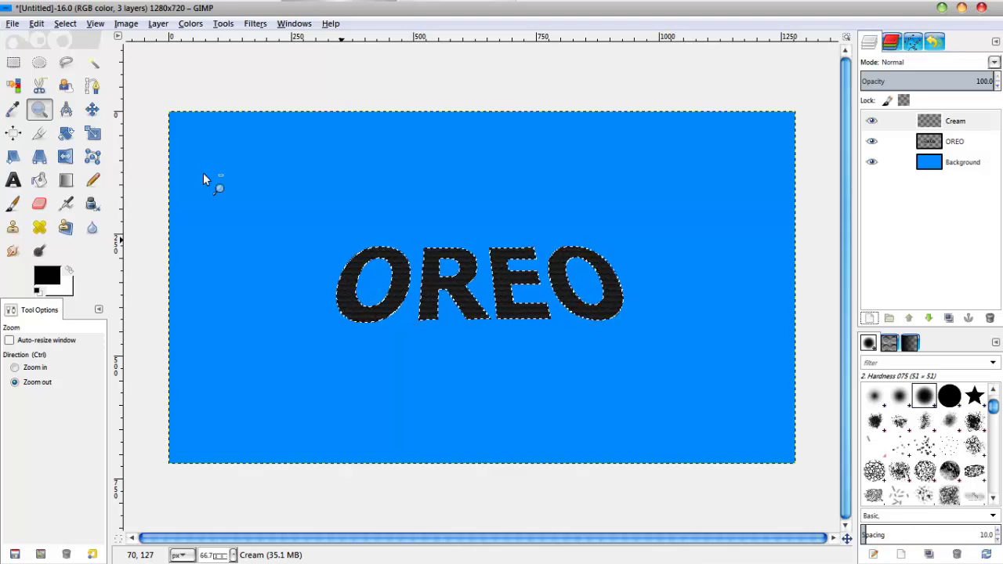
Step: Fill the letter selection on the Cream layer with white using Bucket Fill and clear the selection
click(39, 180)
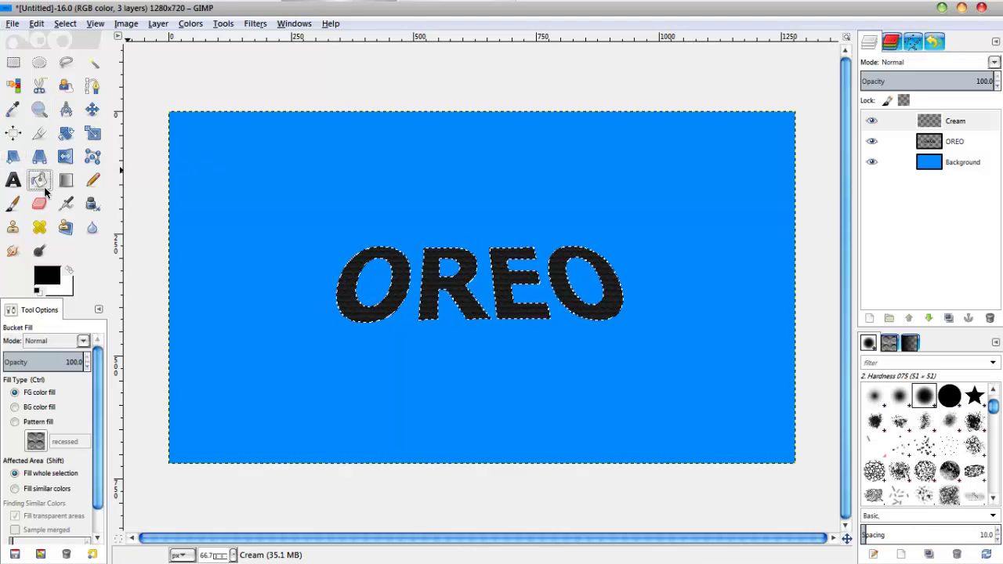
click(65, 284)
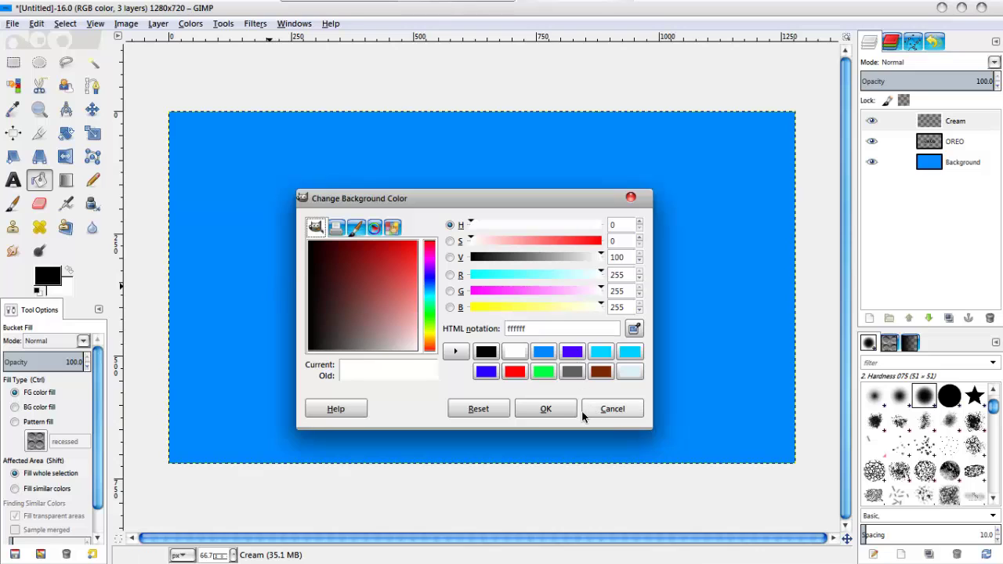
click(631, 412)
click(70, 271)
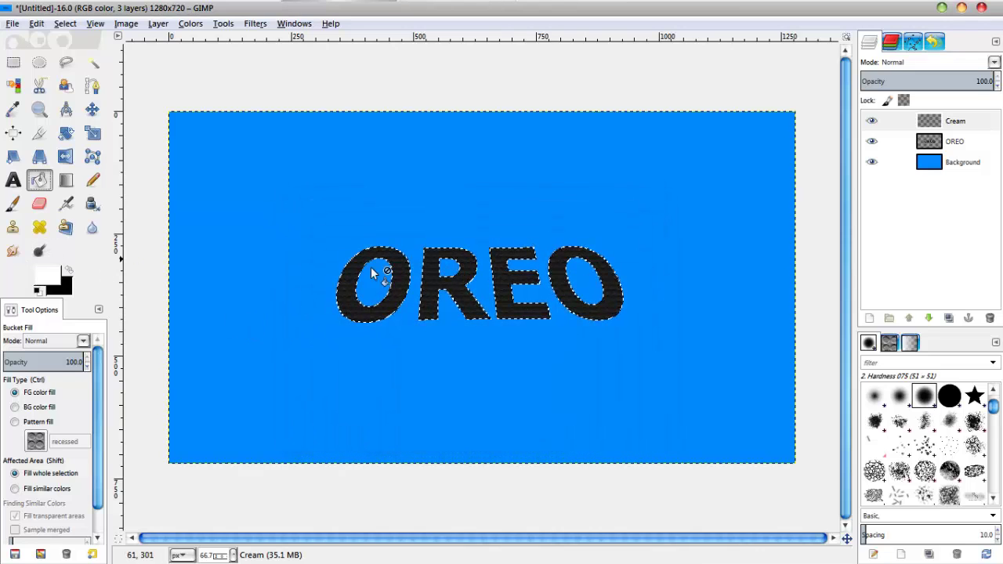
click(447, 287)
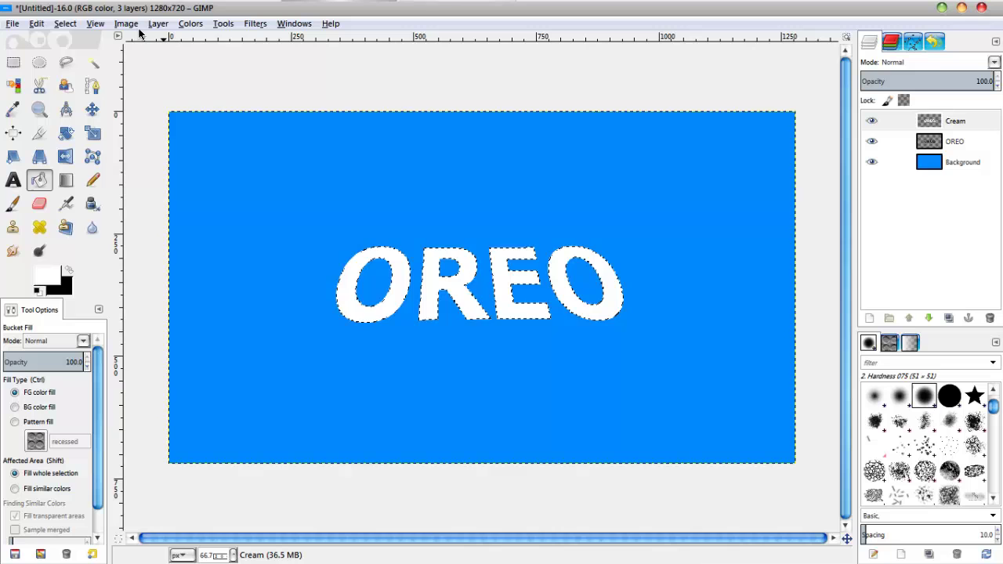
click(65, 24)
click(74, 63)
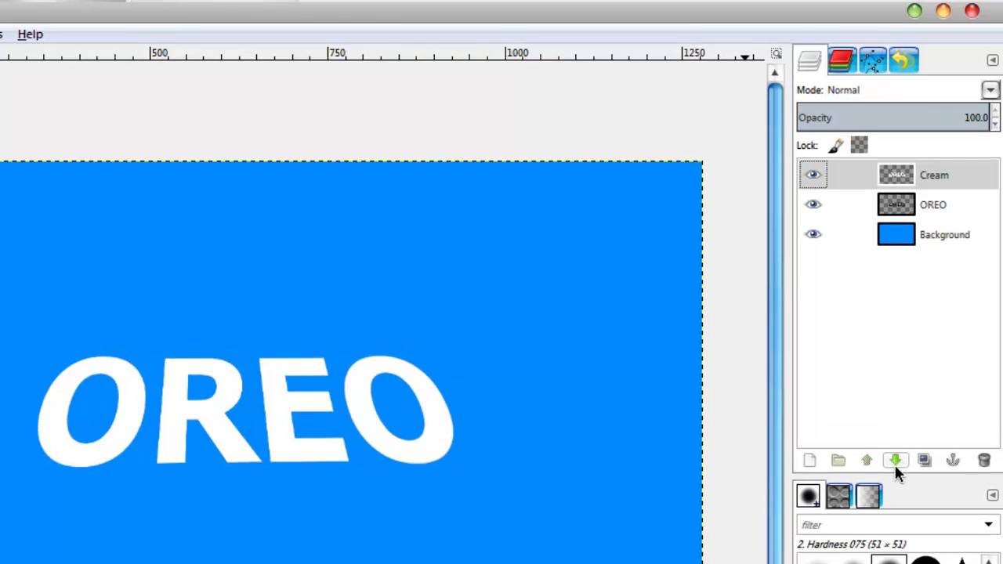
Step: Place the Cream layer directly beneath the OREO layer and nudge it slightly downward with the Move tool
click(895, 461)
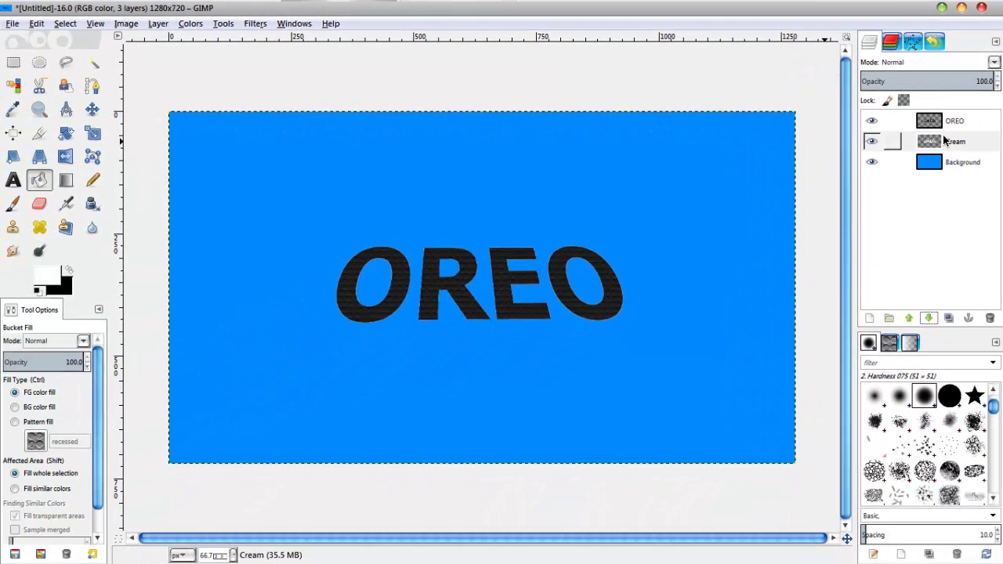
click(943, 138)
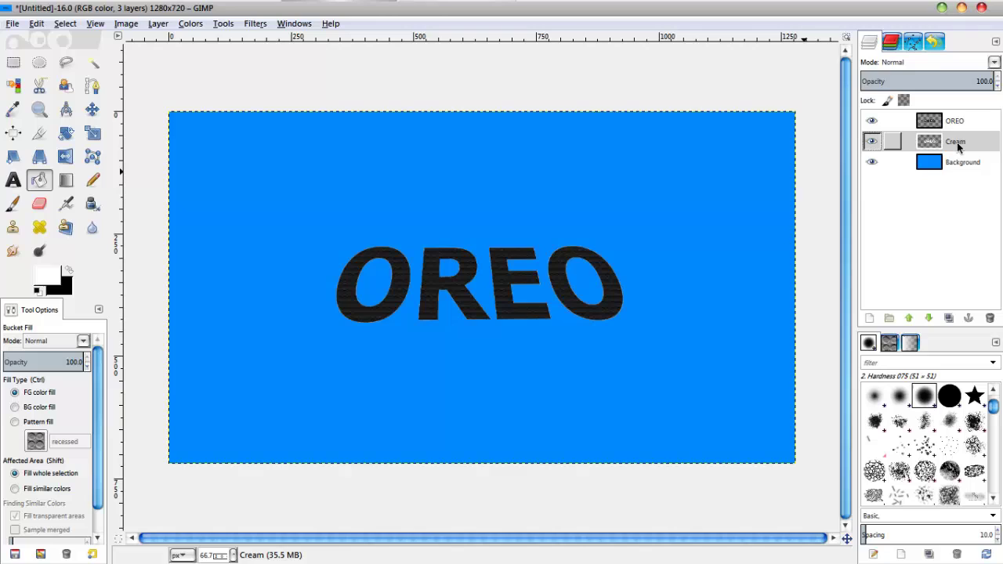
click(93, 112)
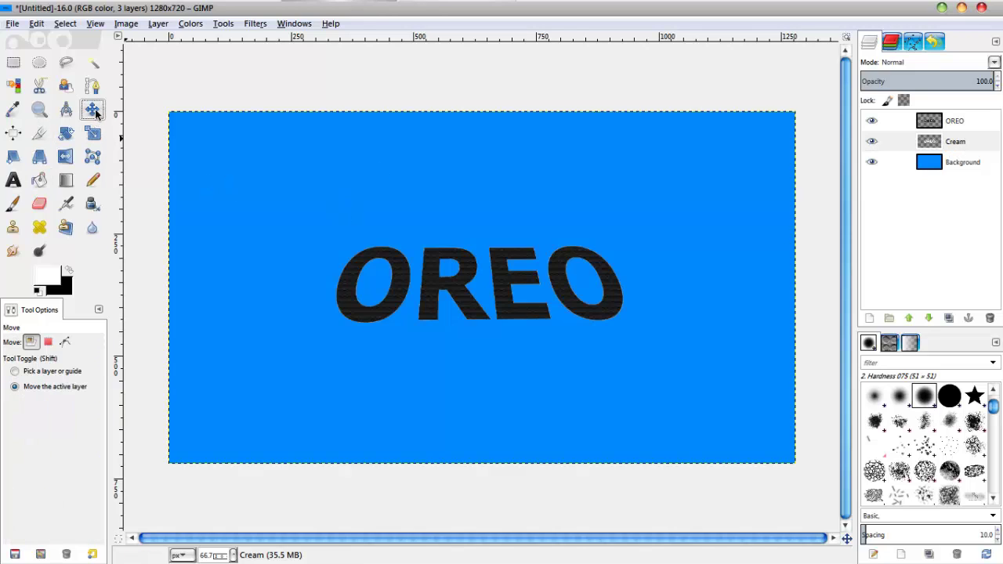
click(541, 281)
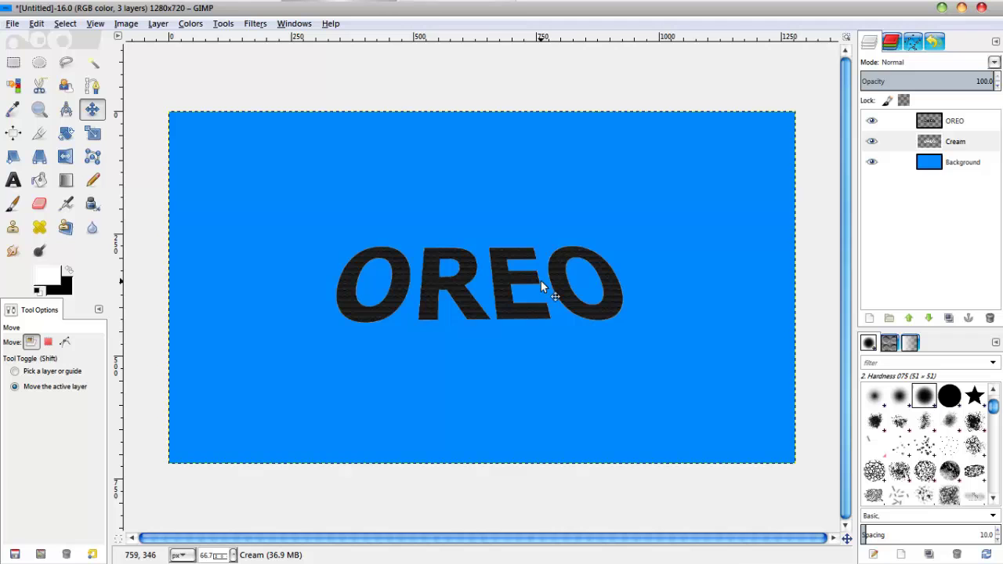
key(Down)
key(Down)
key(Down)
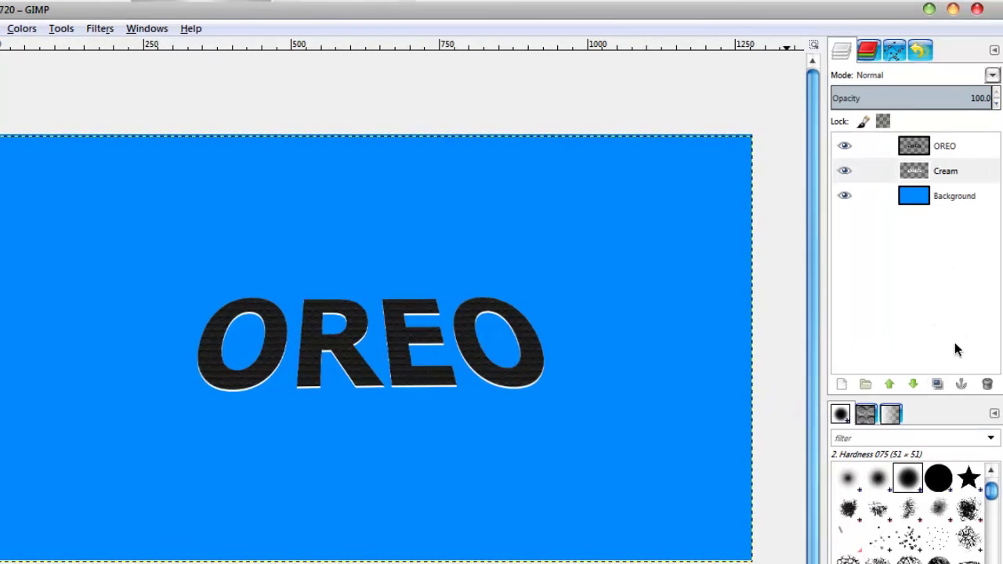
Step: Duplicate the Cream layer twice, nudging each copy slightly further down to build up the cream's thickness
click(939, 383)
key(Down)
key(Down)
key(Down)
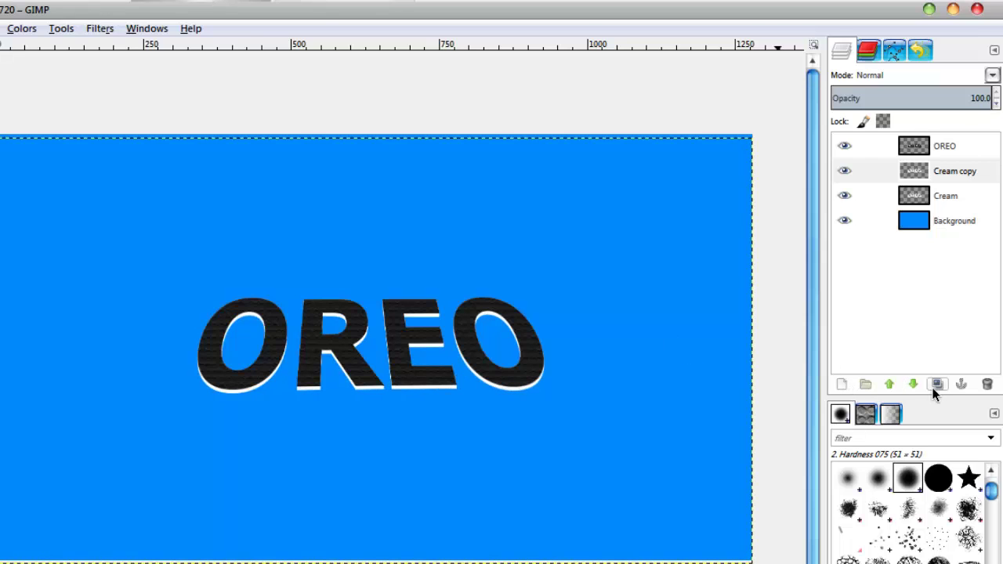
click(937, 385)
key(Down)
key(Down)
key(Down)
key(Down)
Step: Stack three more duplicates of the uppermost cream copy, shifting each one slightly lower than the last
click(937, 385)
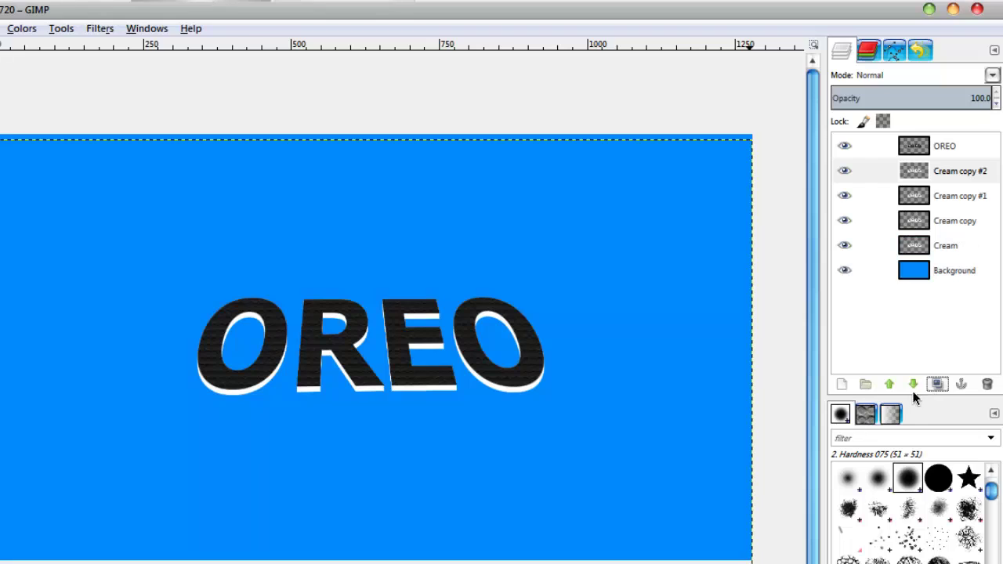
key(Down)
click(936, 386)
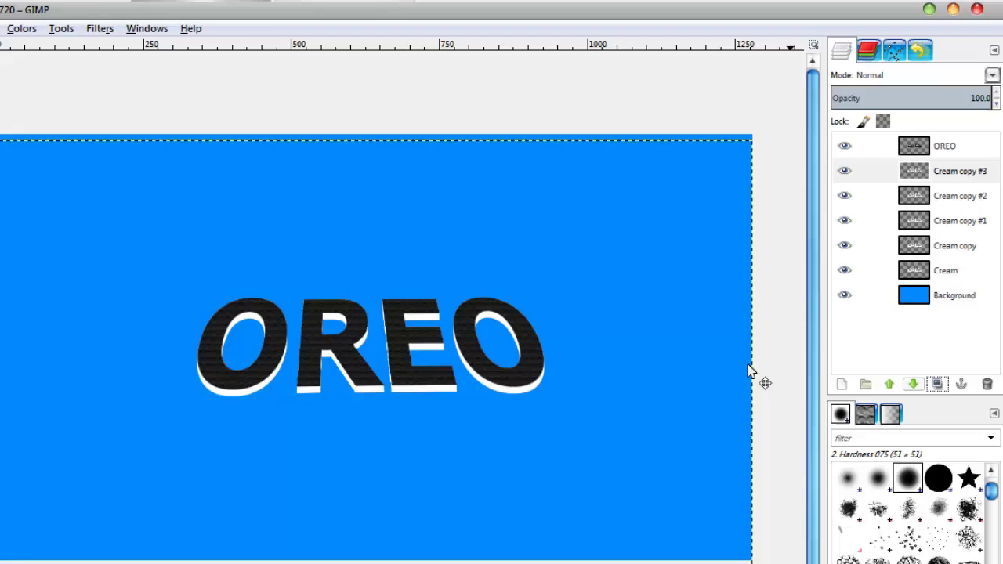
key(Down)
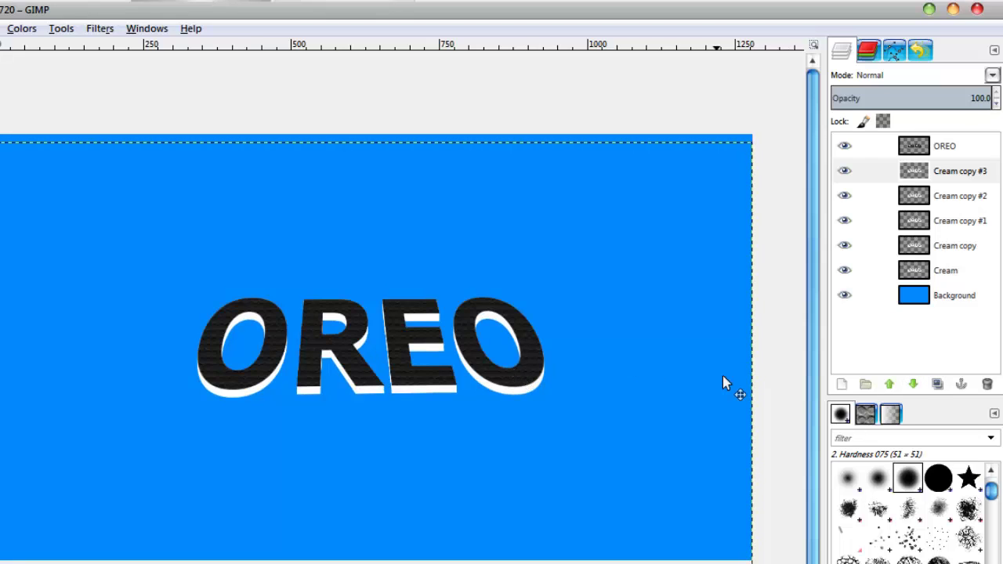
click(936, 384)
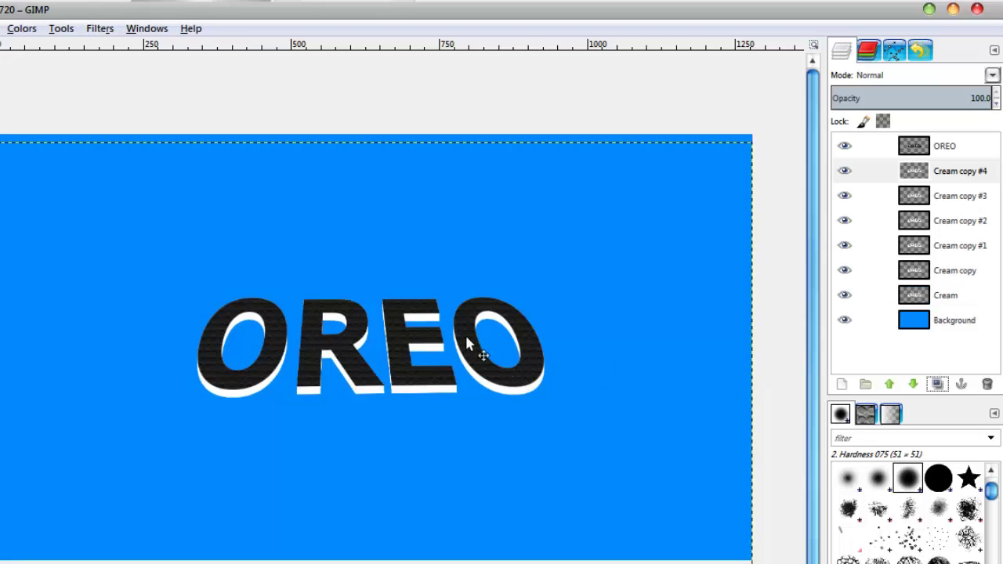
key(Down)
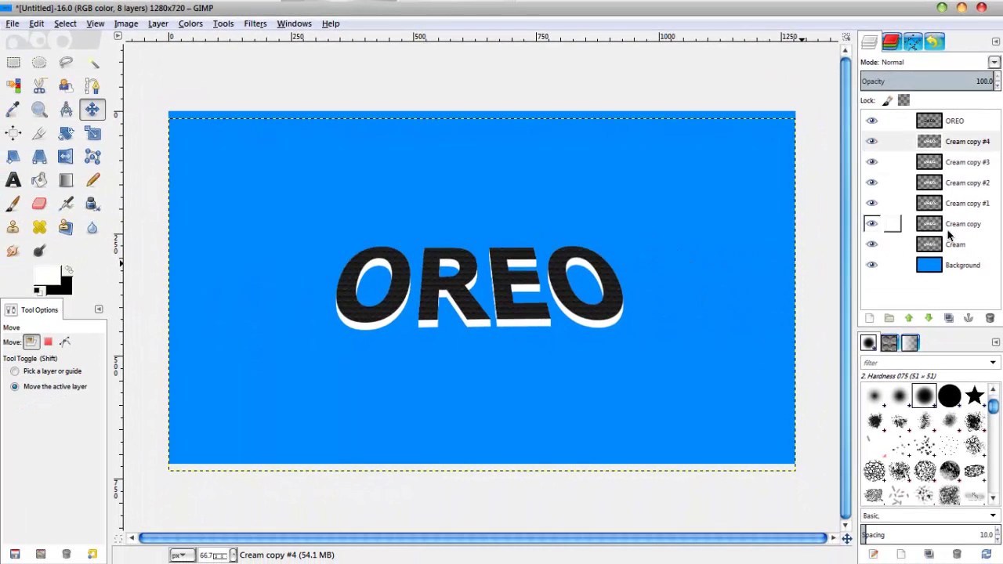
Step: Hide the OREO and Background layers, leaving only the cream layers visible
click(948, 227)
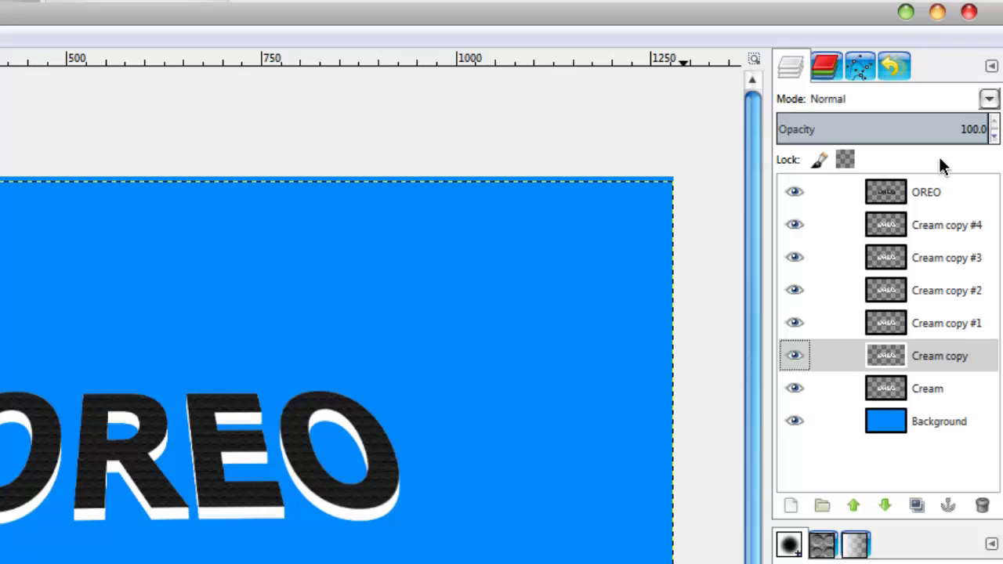
click(946, 189)
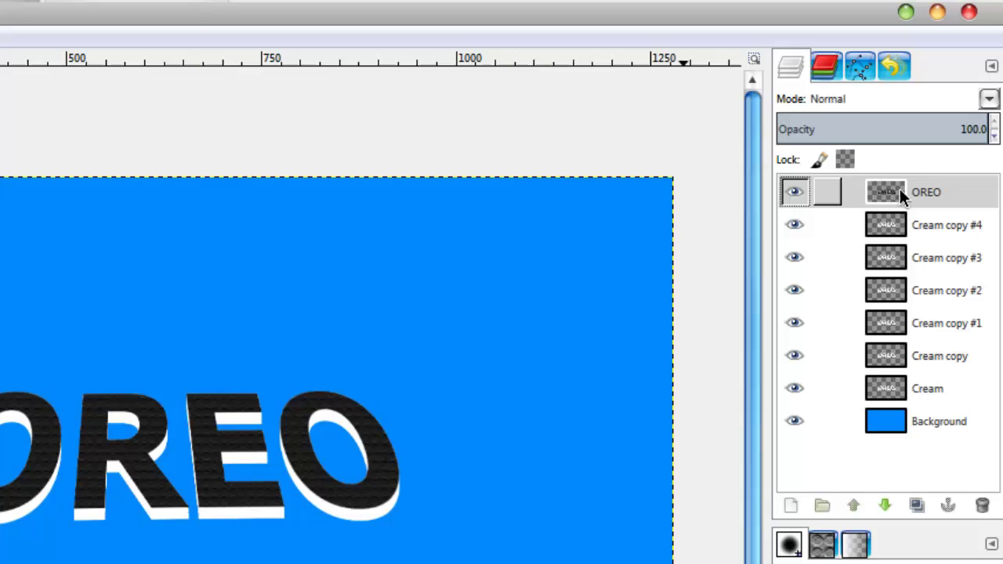
click(794, 193)
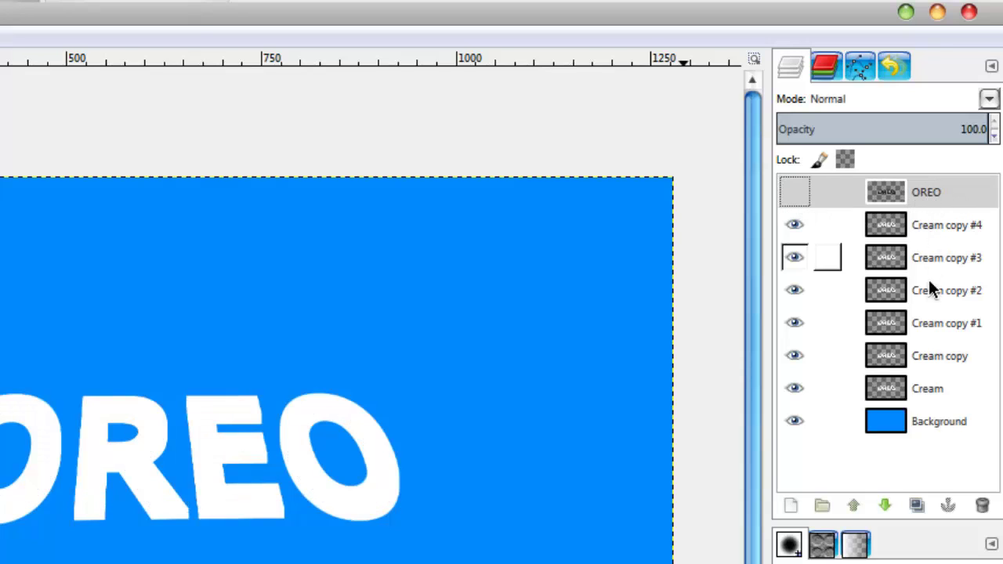
click(914, 424)
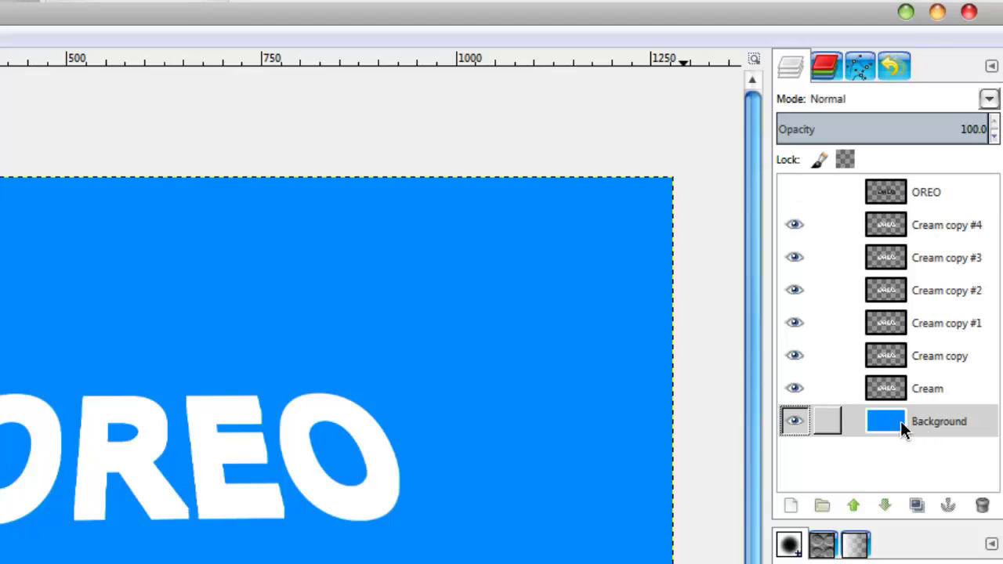
click(794, 421)
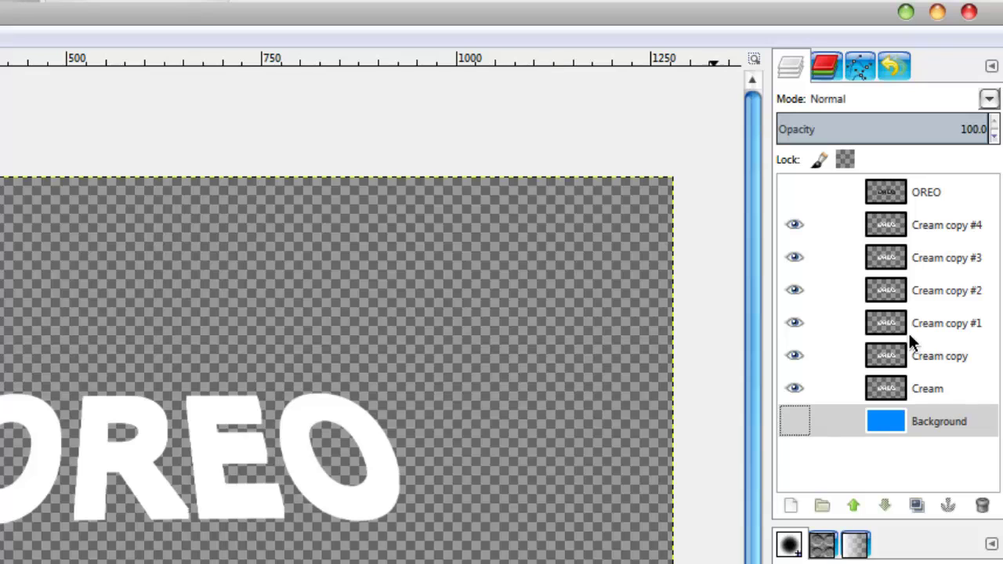
Step: Merge the visible cream layers into one, expanded as necessary, and show the OREO and Background layers again
click(918, 228)
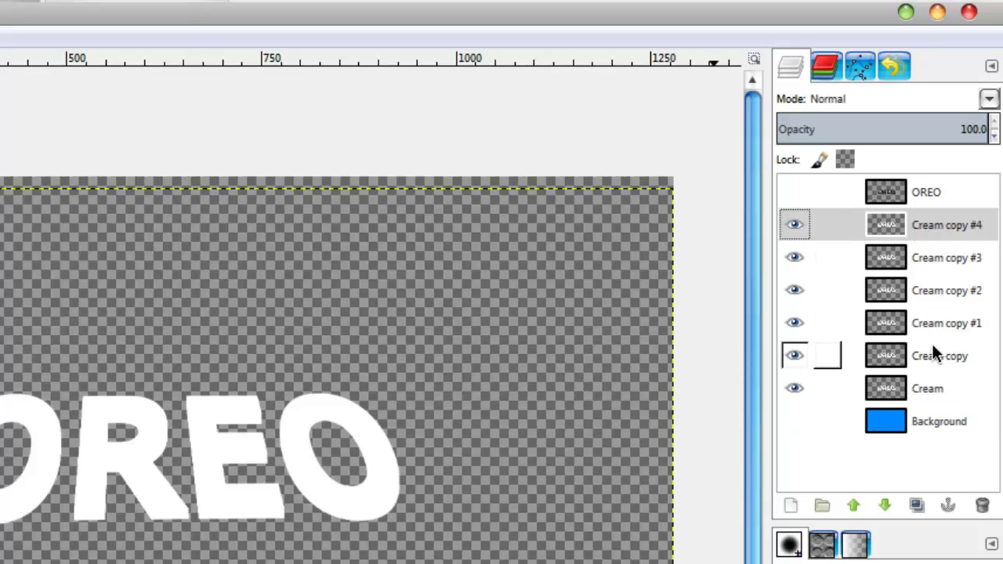
right_click(933, 234)
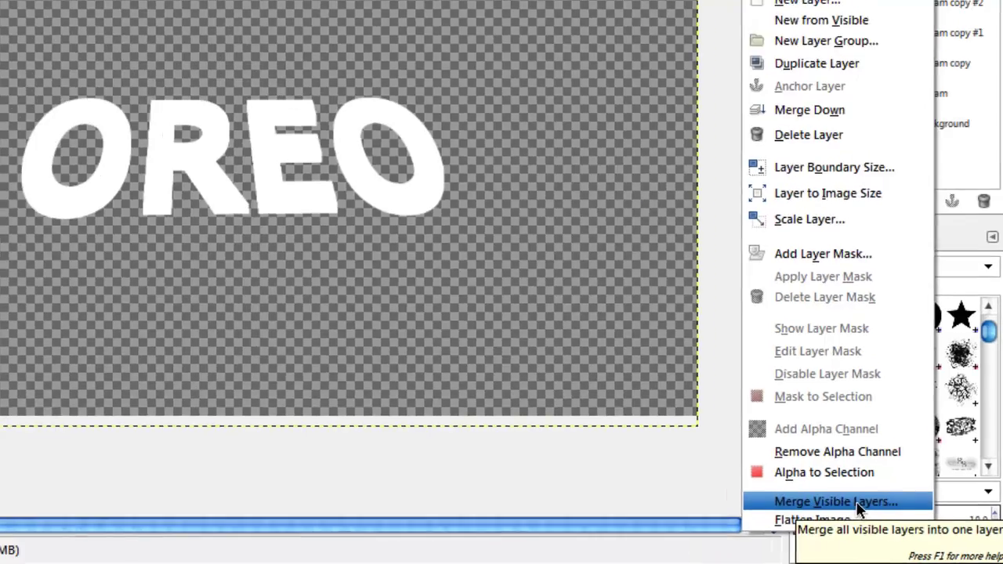
click(845, 497)
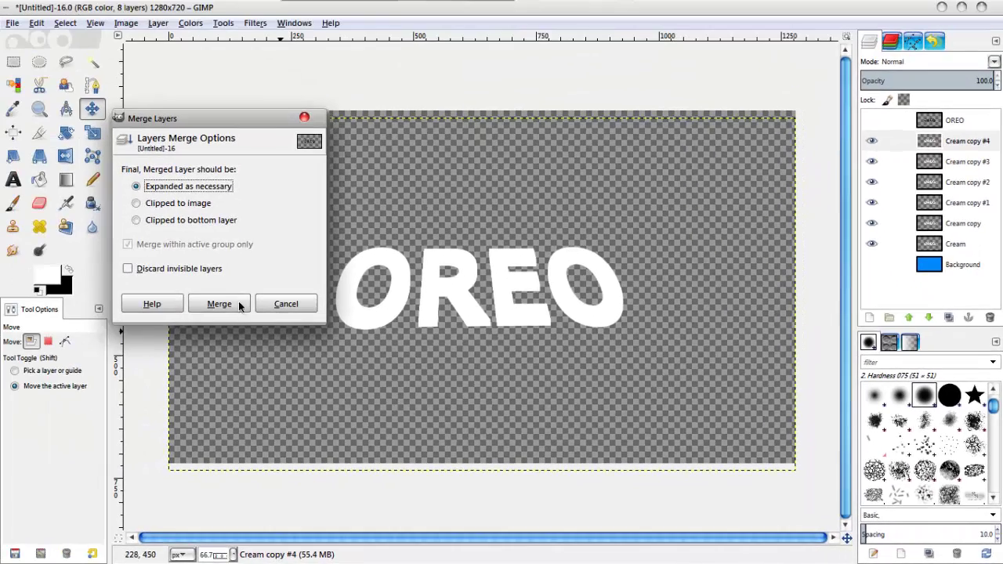
click(212, 304)
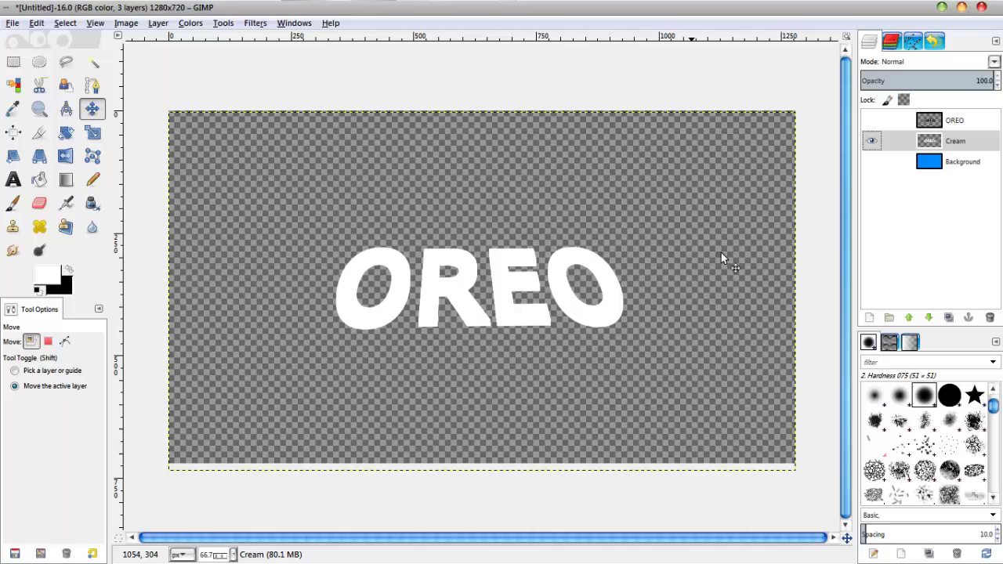
click(871, 121)
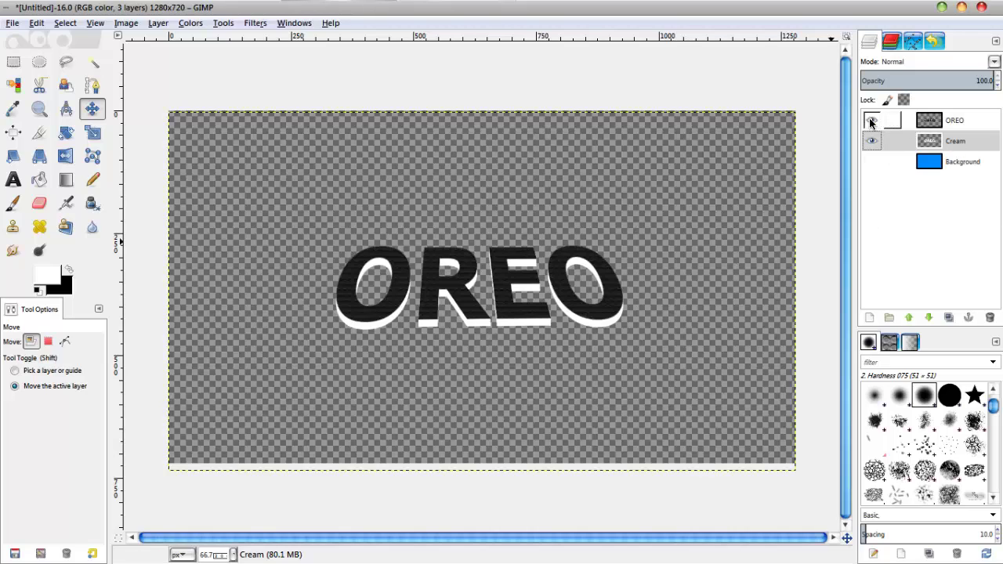
click(871, 162)
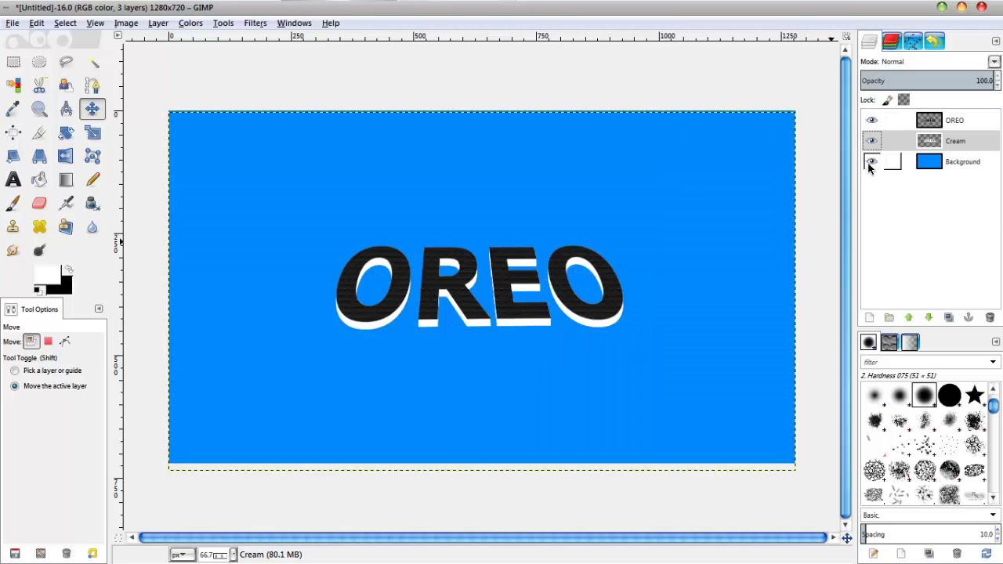
Step: Select the cream letter shapes from the Cream layer's alpha channel and add a transparent layer named bottom cookie
right_click(976, 152)
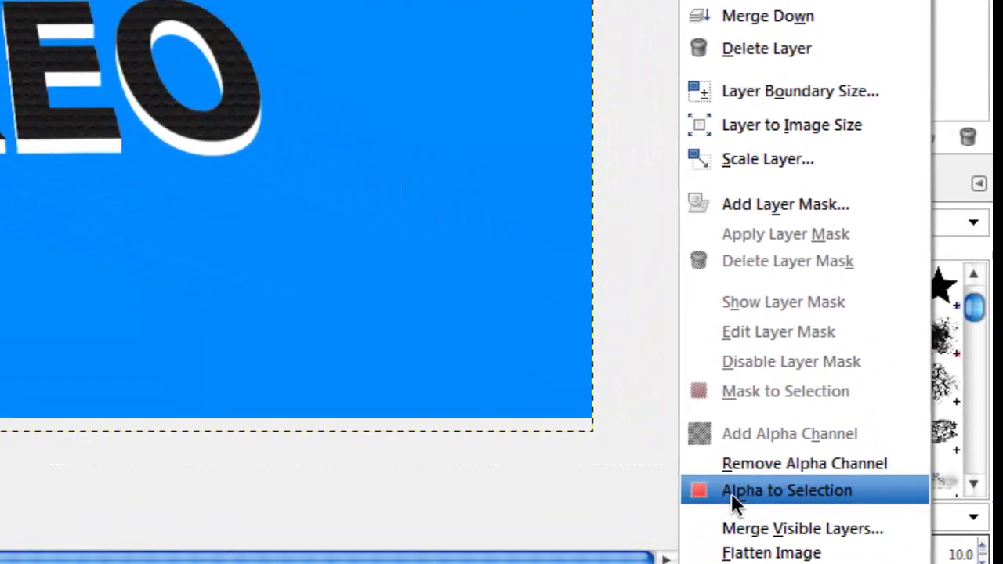
click(734, 494)
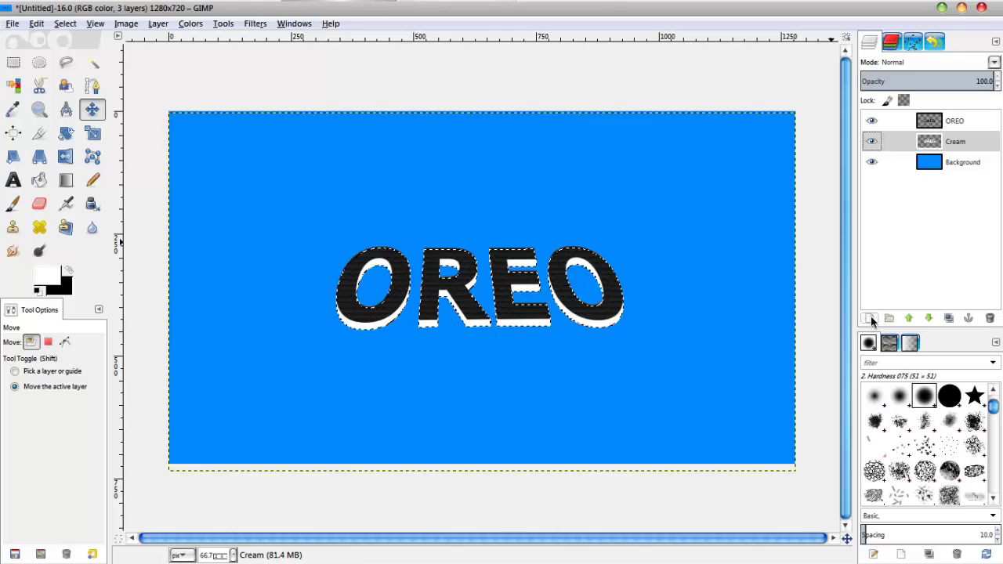
click(870, 317)
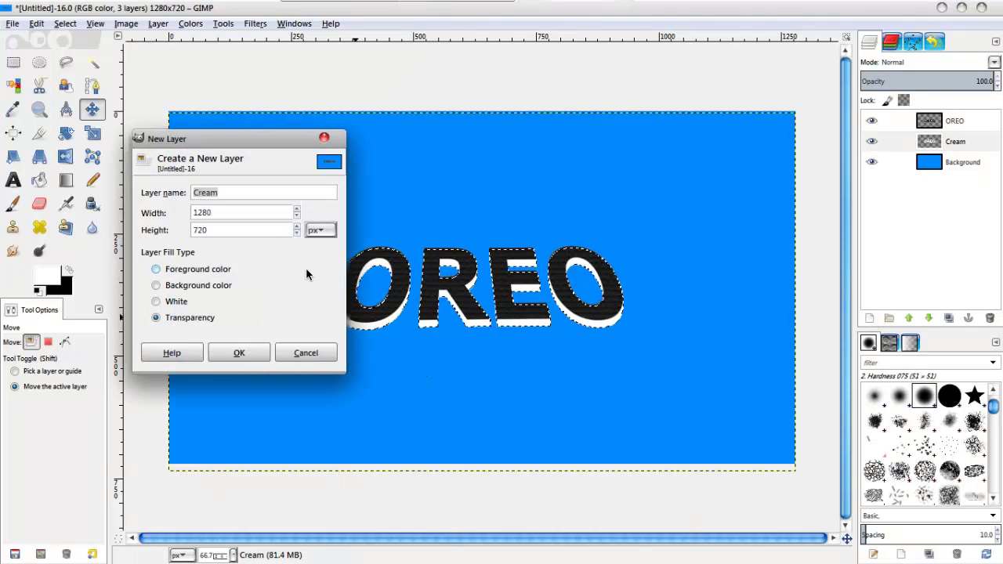
text(bo)
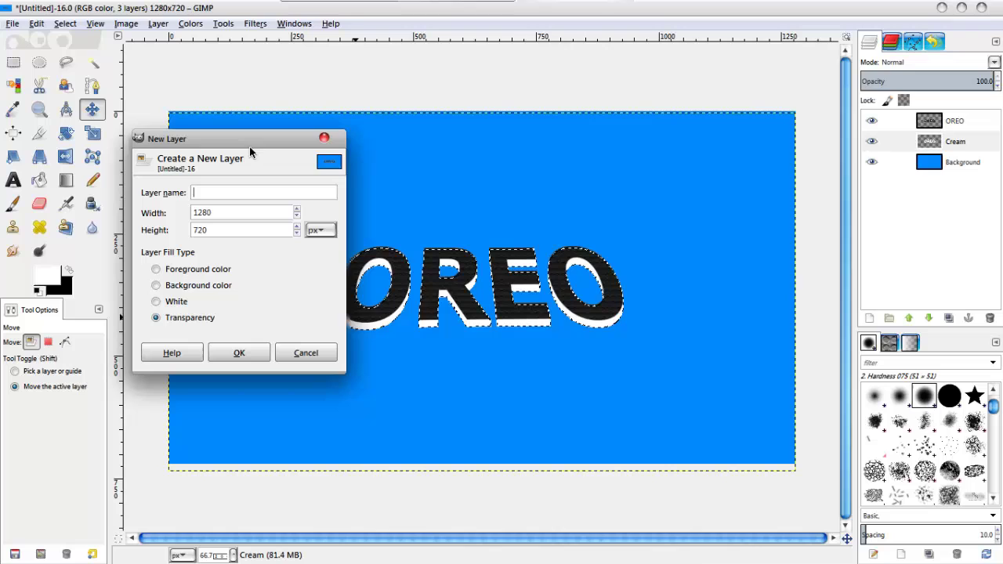
text(m )
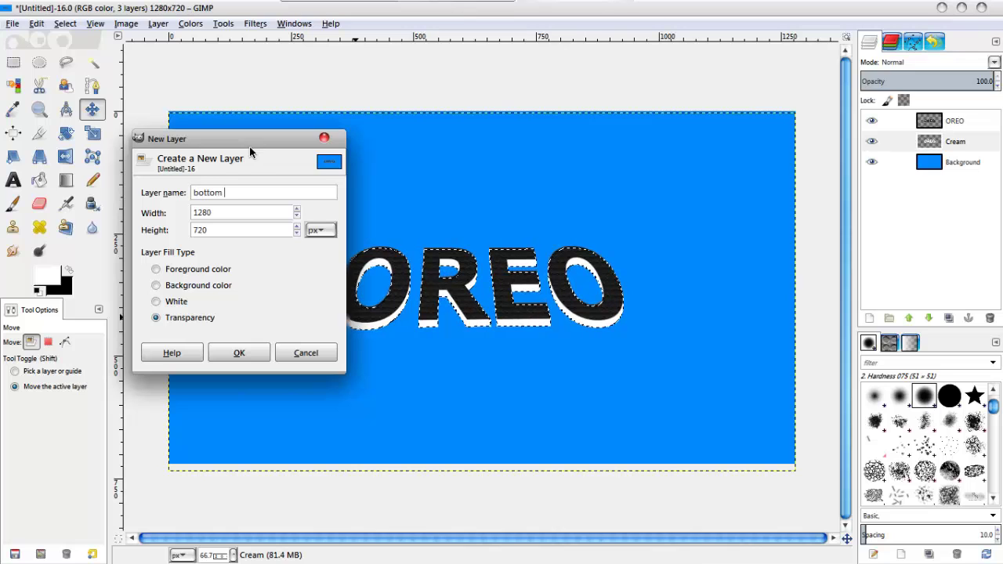
text(cokki)
key(BackSpace)
key(BackSpace)
key(BackSpace)
text(okie)
key(Return)
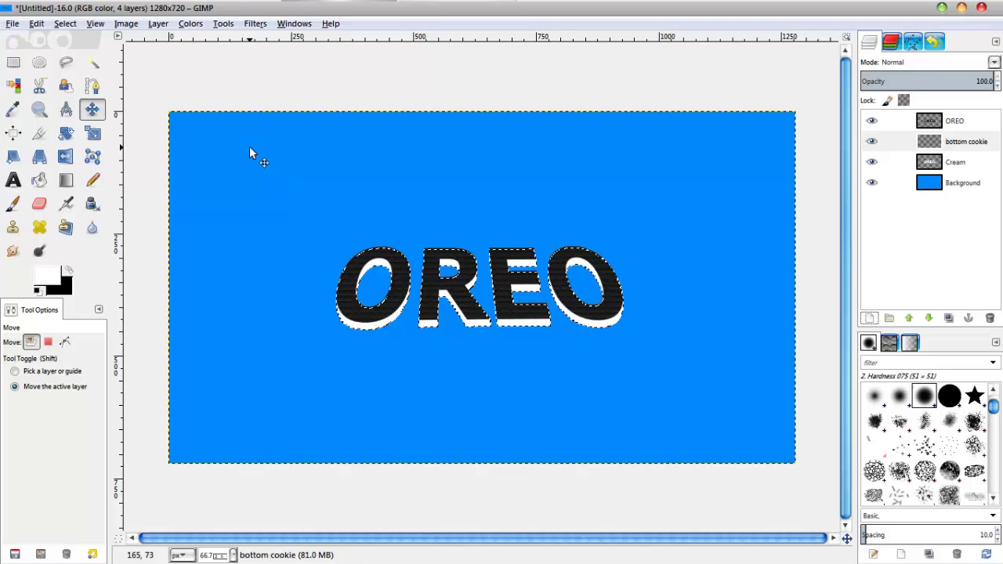
Step: Fill the letter selection on the bottom cookie layer with the recessed pattern using Bucket Fill and clear the selection
click(41, 180)
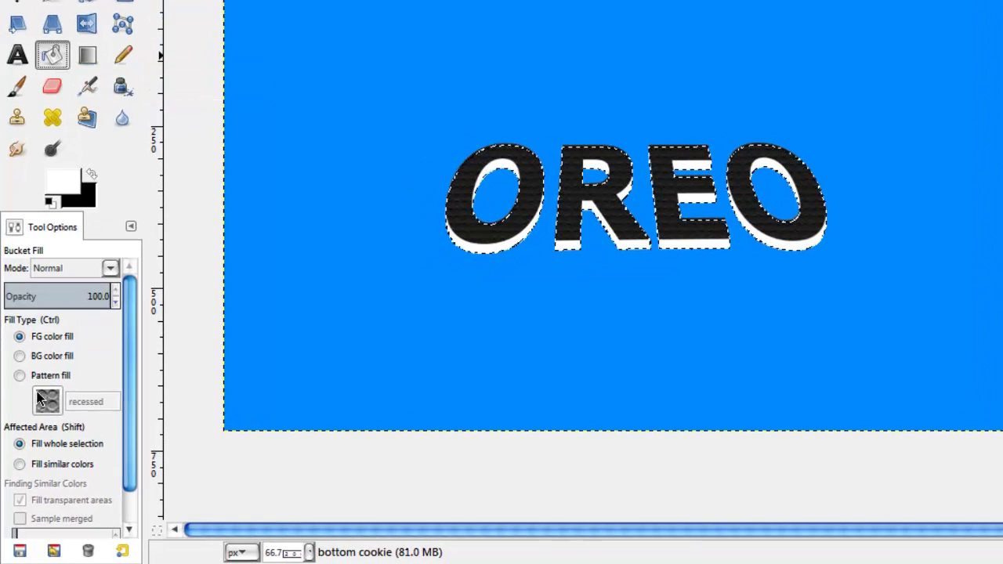
click(19, 377)
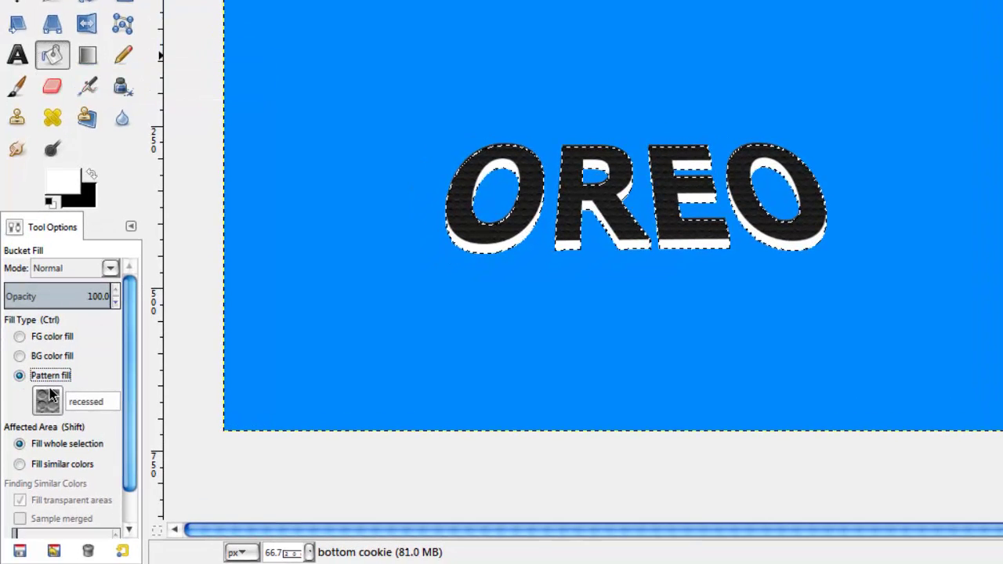
click(47, 401)
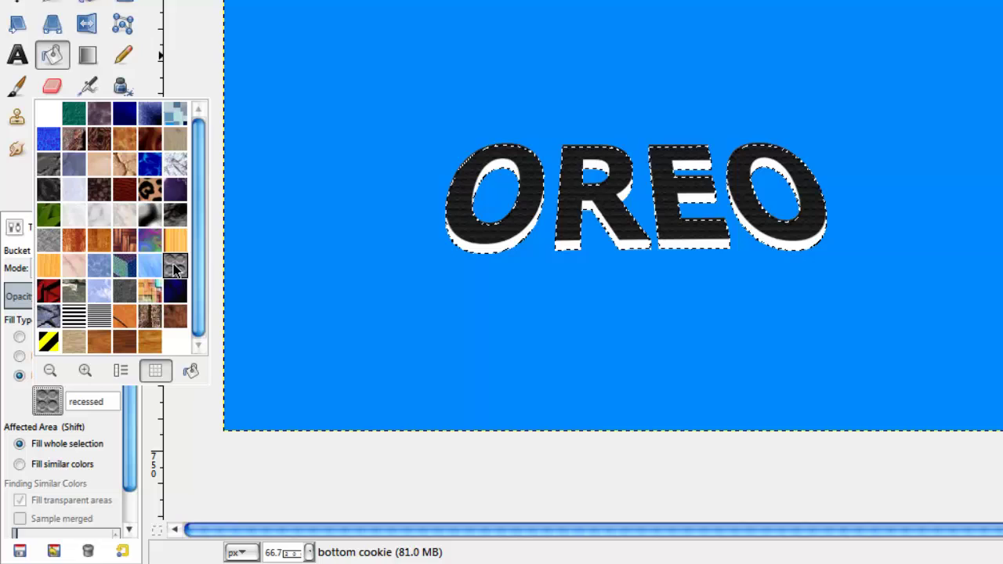
click(70, 400)
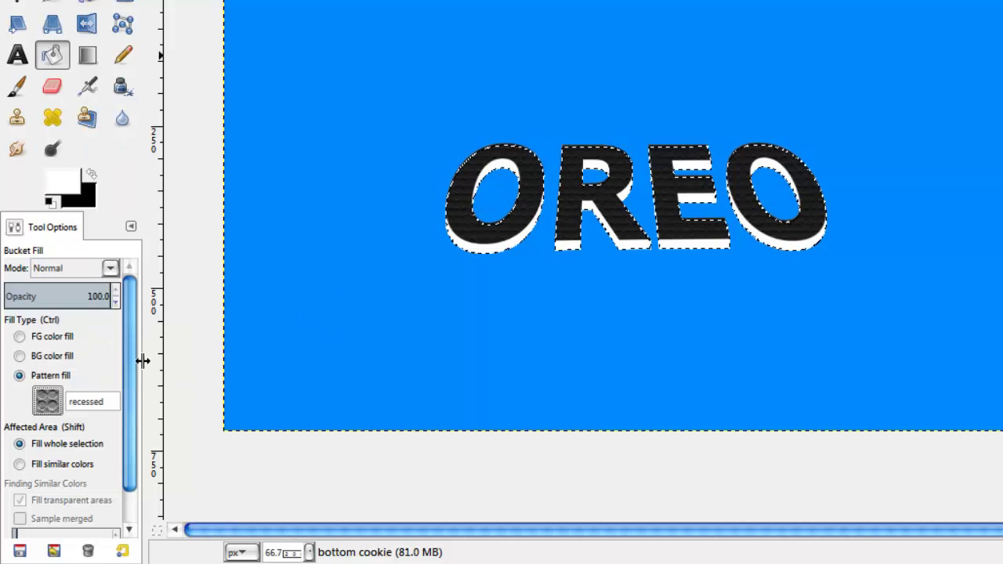
click(497, 241)
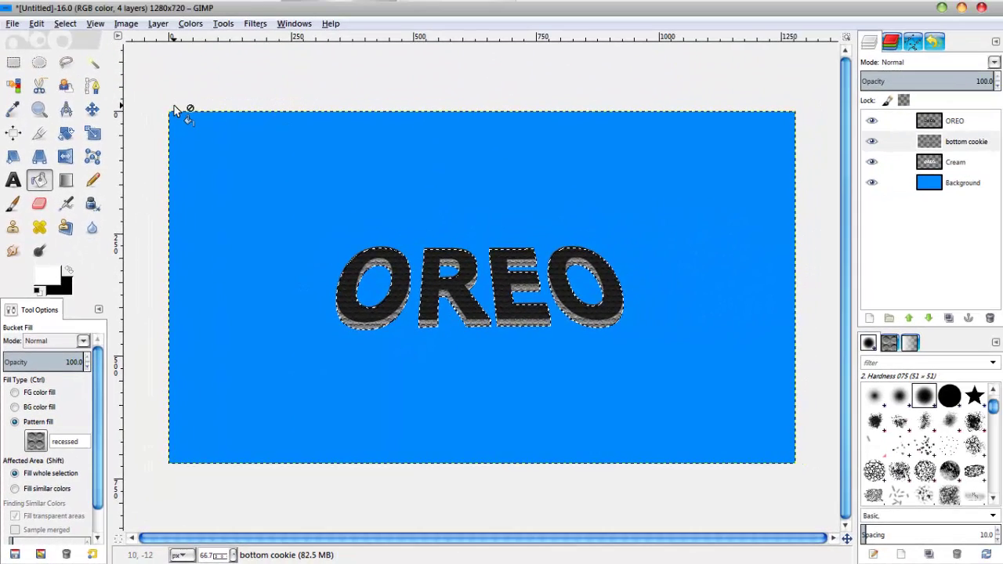
click(64, 24)
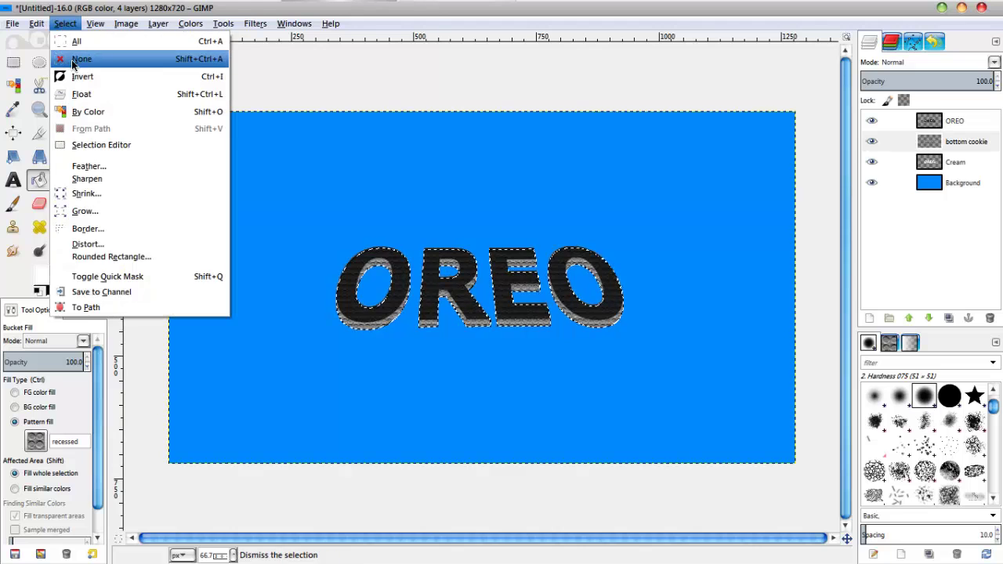
click(75, 59)
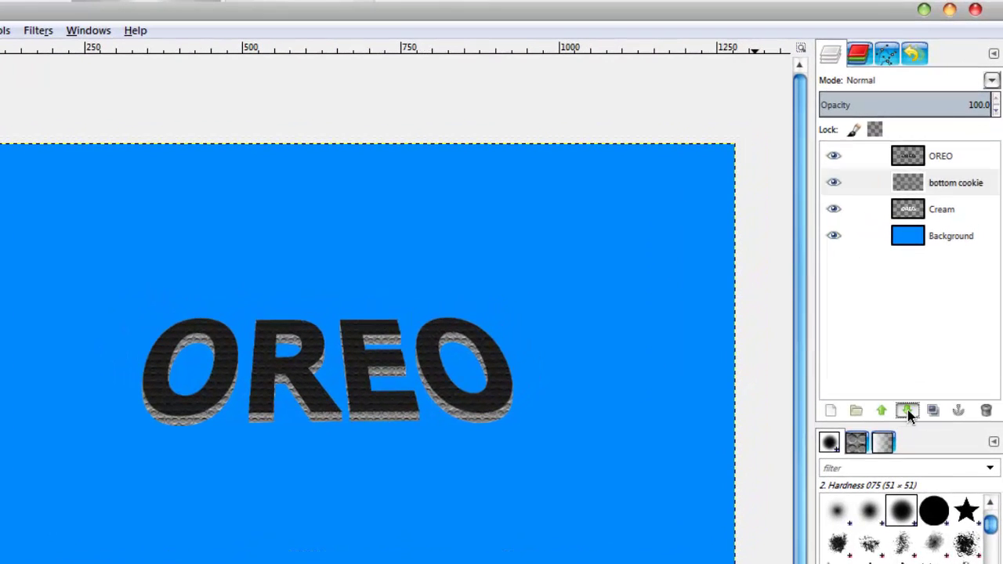
Step: Lower the bottom cookie layer beneath the Cream layer and nudge it slightly down
click(907, 409)
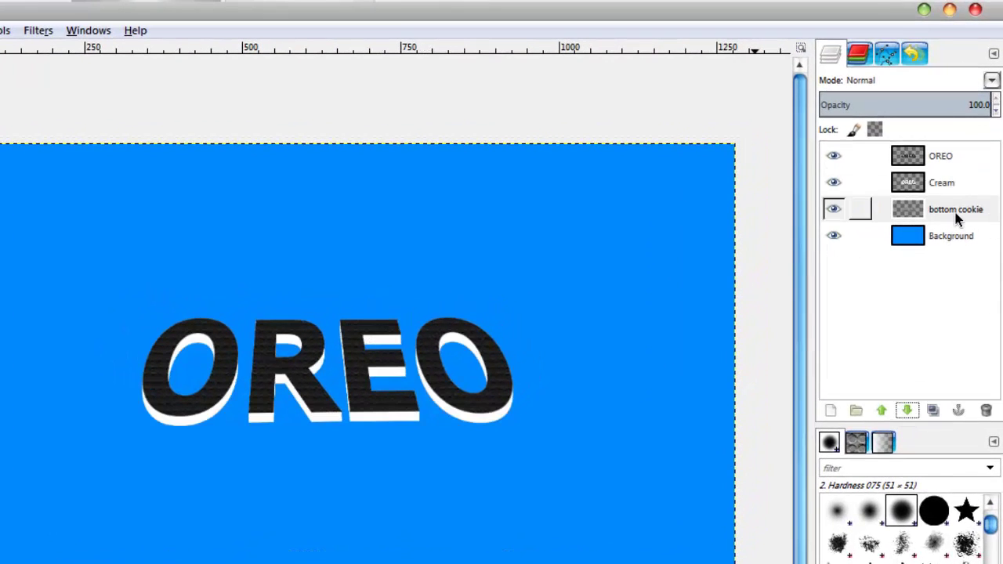
click(949, 209)
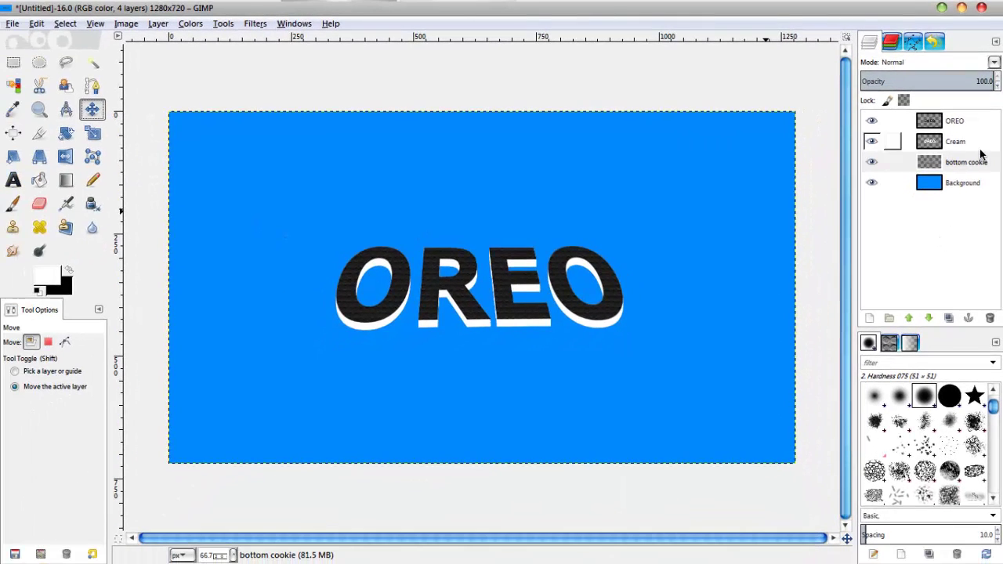
click(560, 241)
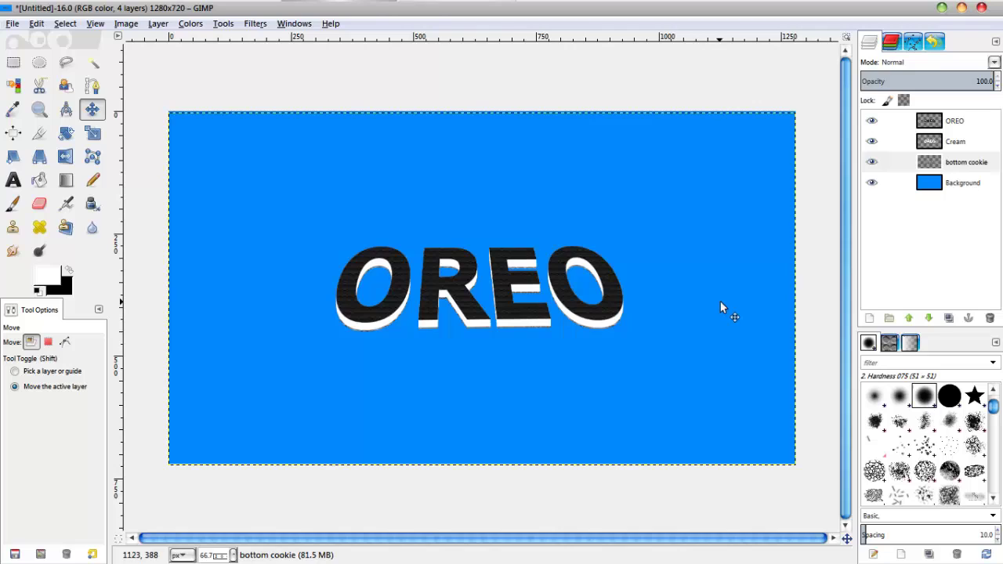
Step: Duplicate the bottom cookie layer repeatedly, nudging each copy slightly further down to thicken the lower cookie
click(949, 318)
click(625, 300)
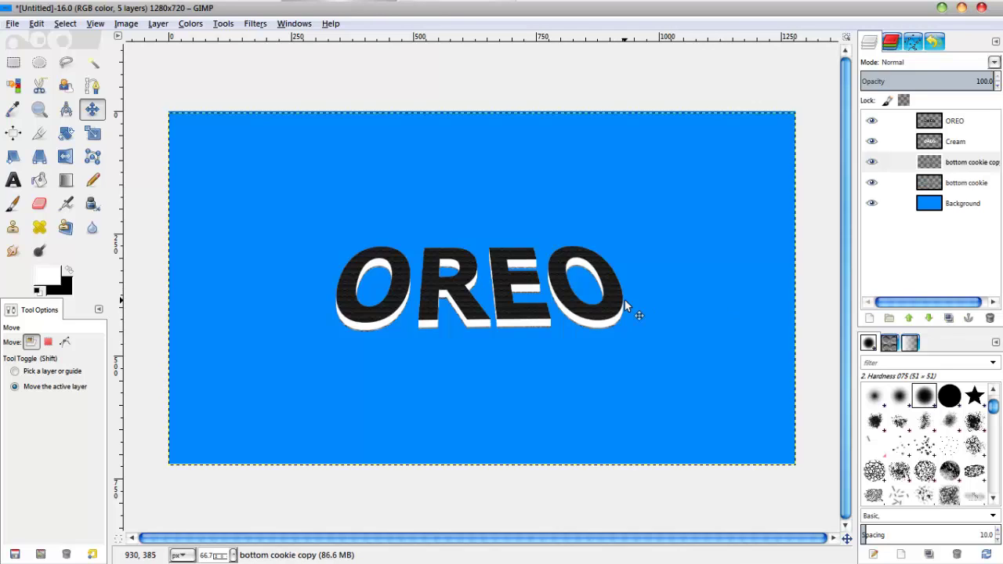
key(Down)
key(Down)
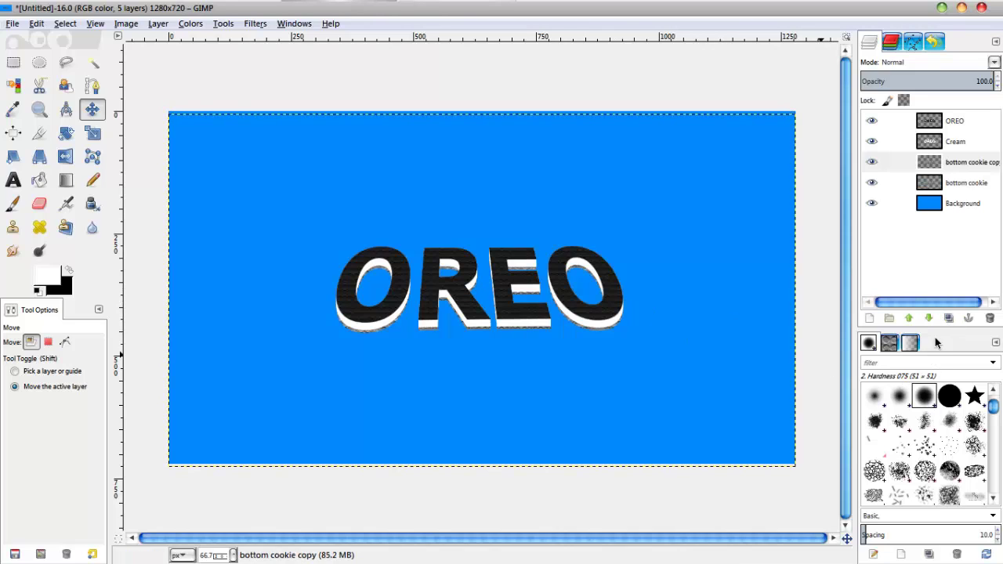
click(949, 318)
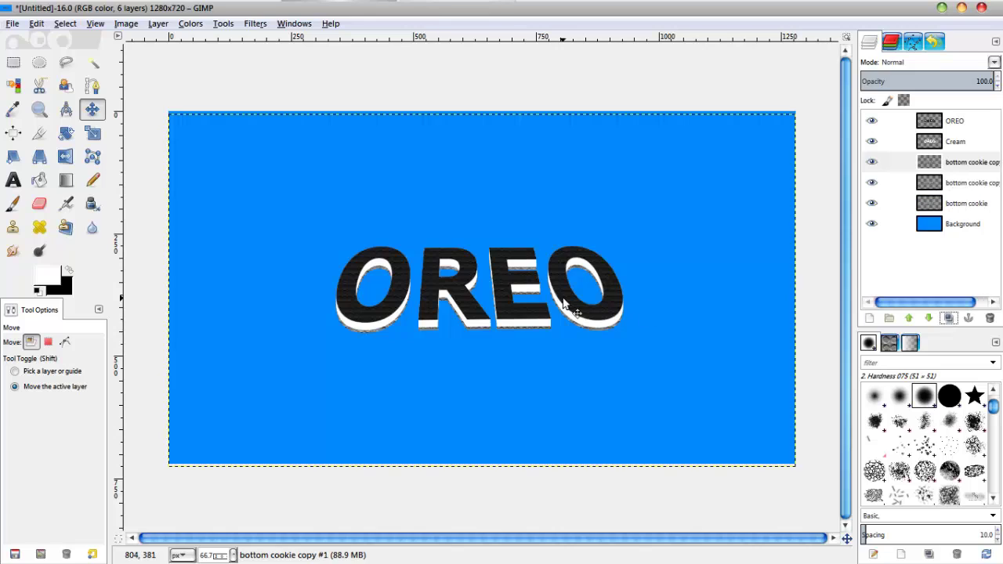
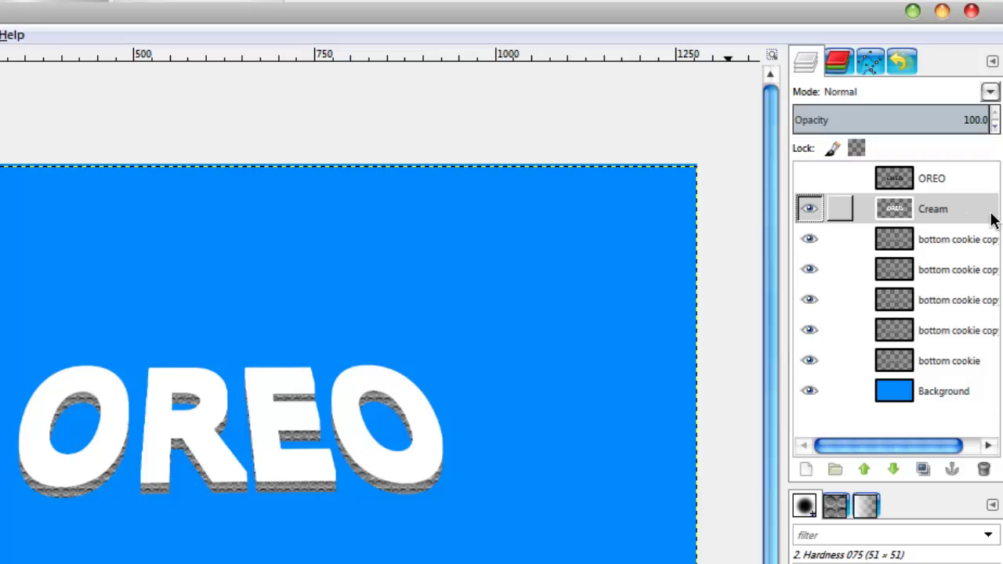
Step: Hide the Cream and Background layers, leaving only the bottom cookie layers visible
click(810, 208)
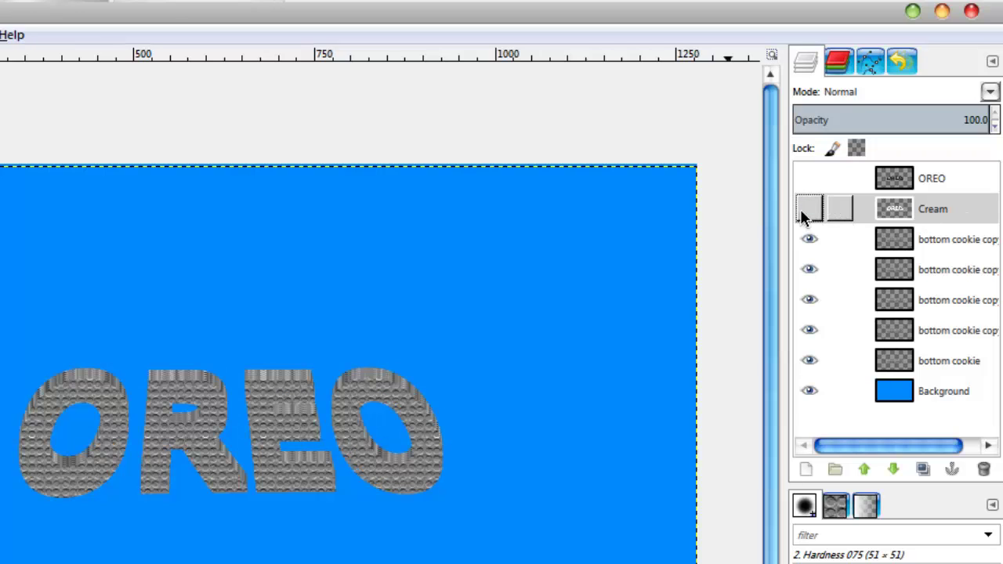
click(909, 390)
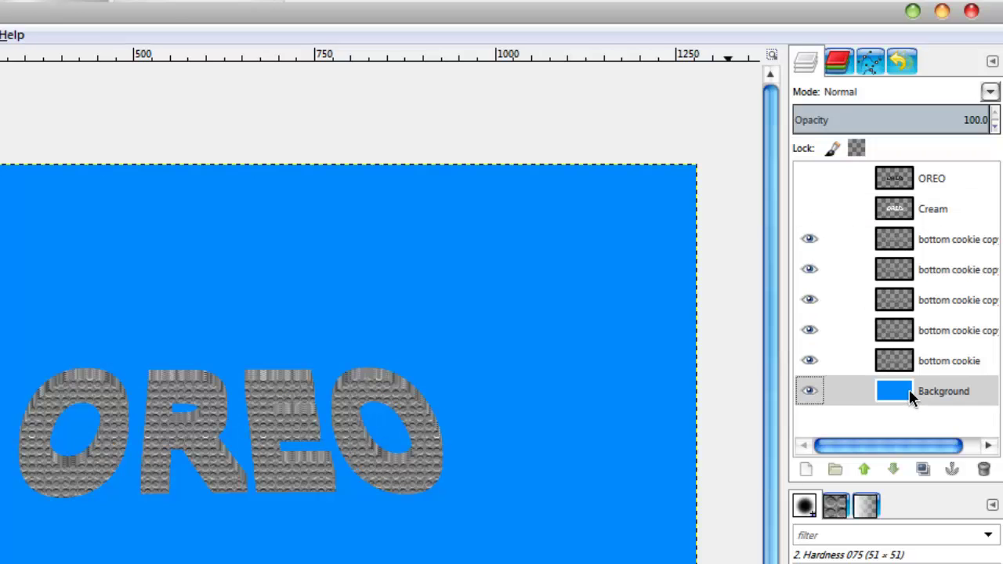
click(810, 394)
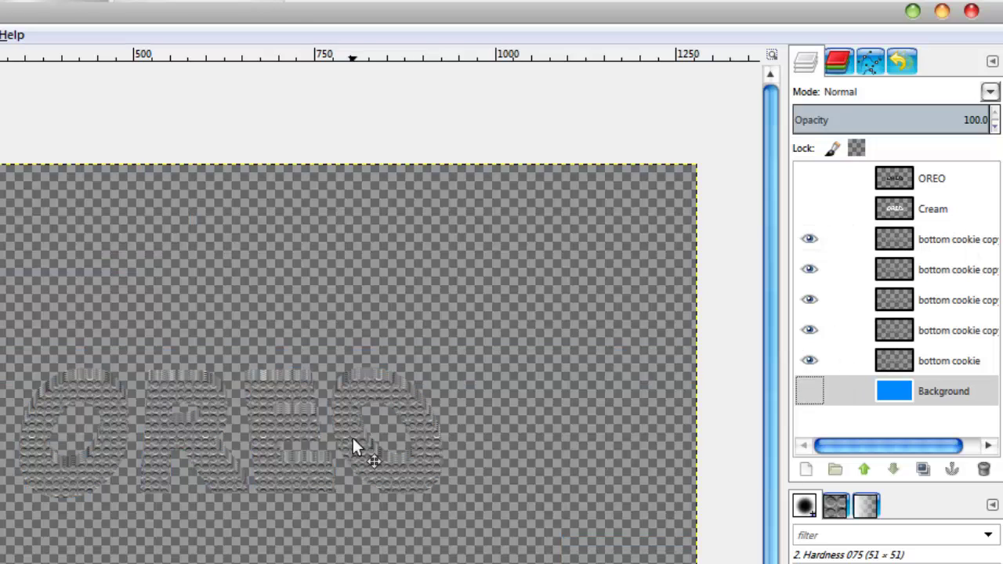
Step: Merge the visible bottom cookie layers into one, expanded as necessary, and show the OREO, Cream and Background layers again
click(932, 239)
right_click(931, 221)
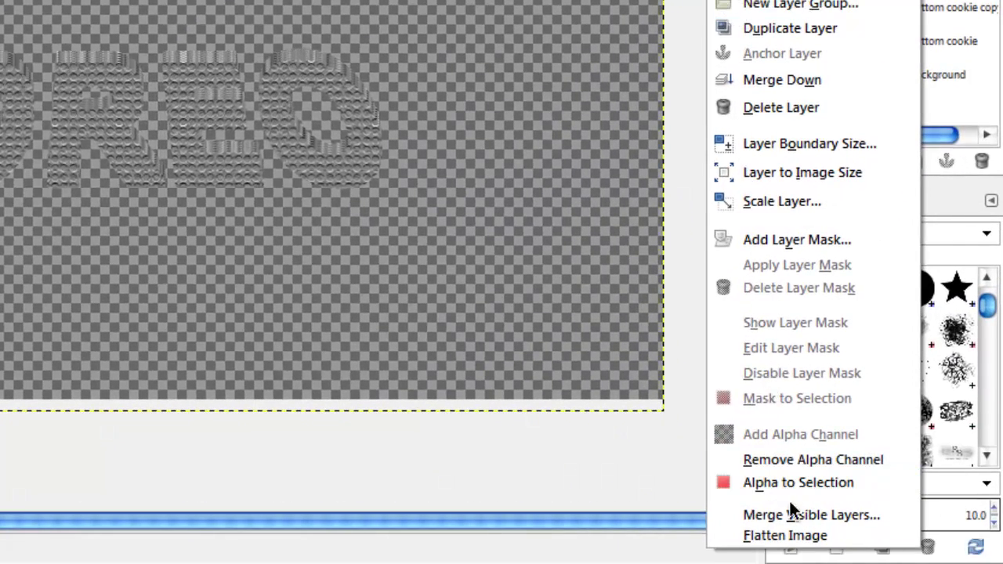
click(791, 511)
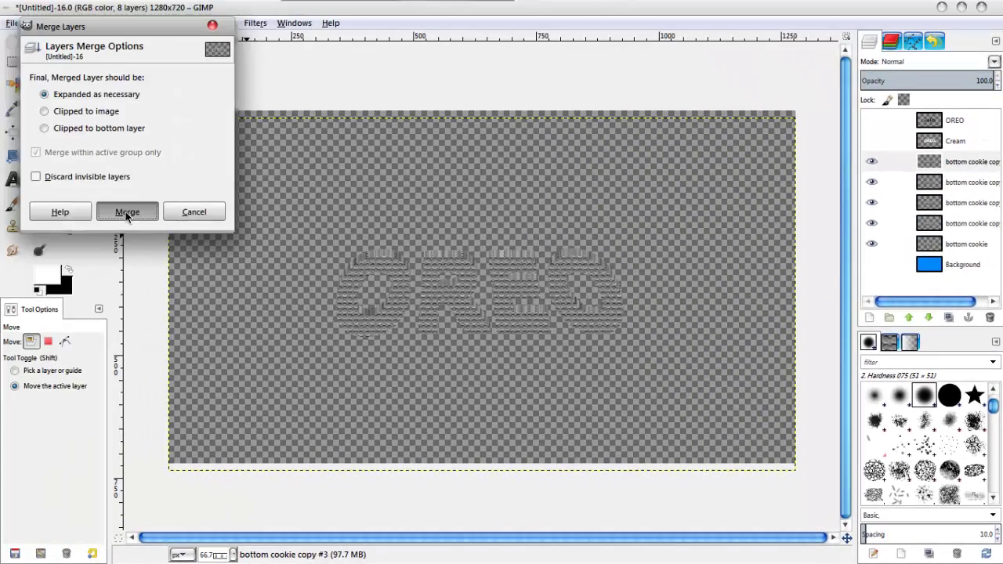
click(0, 115)
click(833, 1)
click(871, 141)
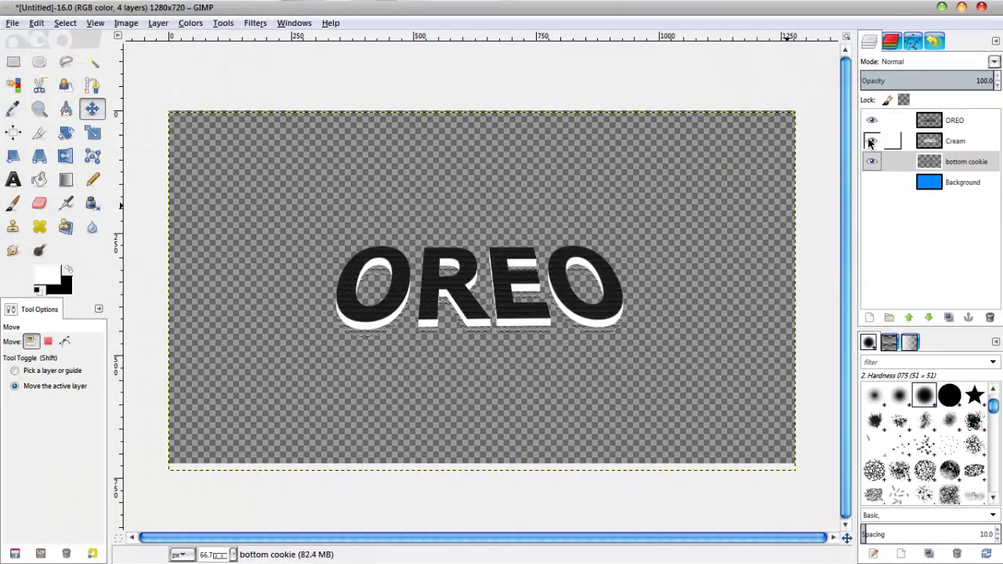
click(870, 182)
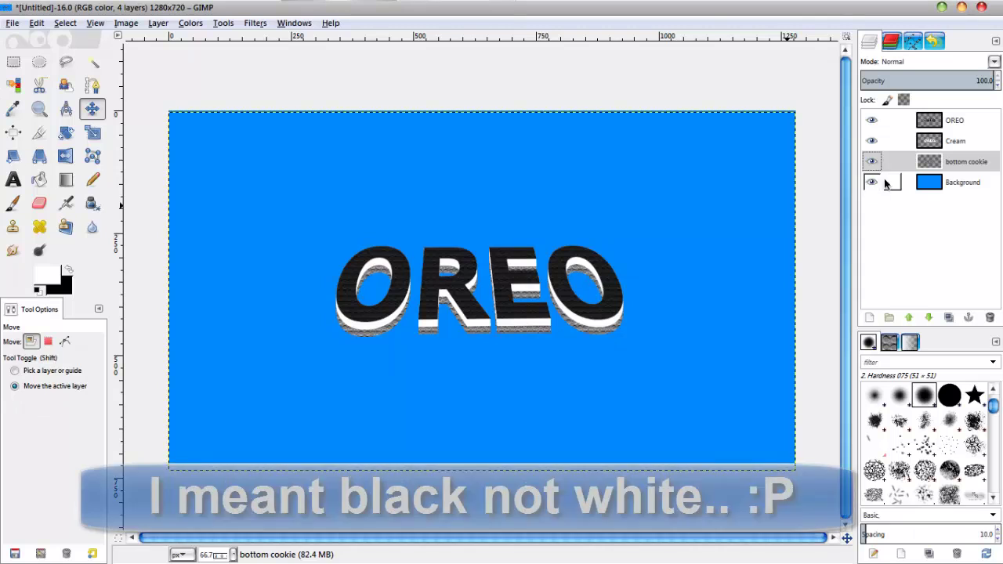
Step: Select the bottom cookie's letter shapes from its alpha channel and add a 1280 by 720 px transparent layer above it
right_click(976, 164)
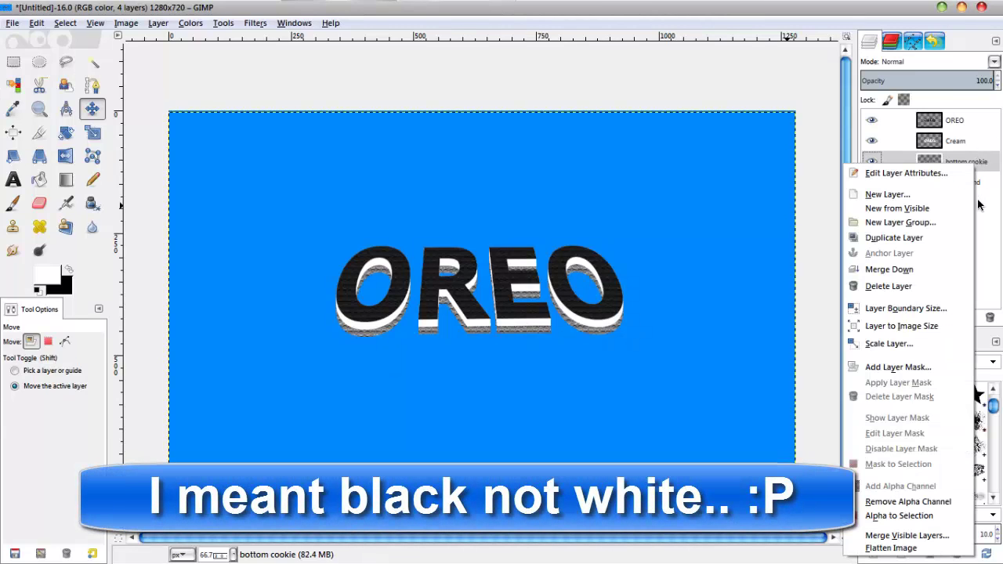
click(873, 516)
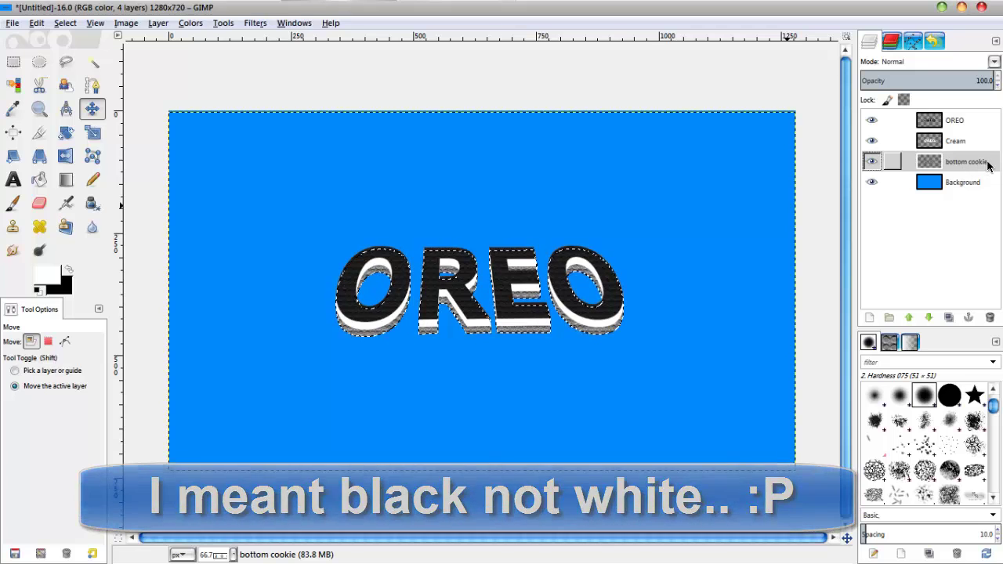
click(870, 319)
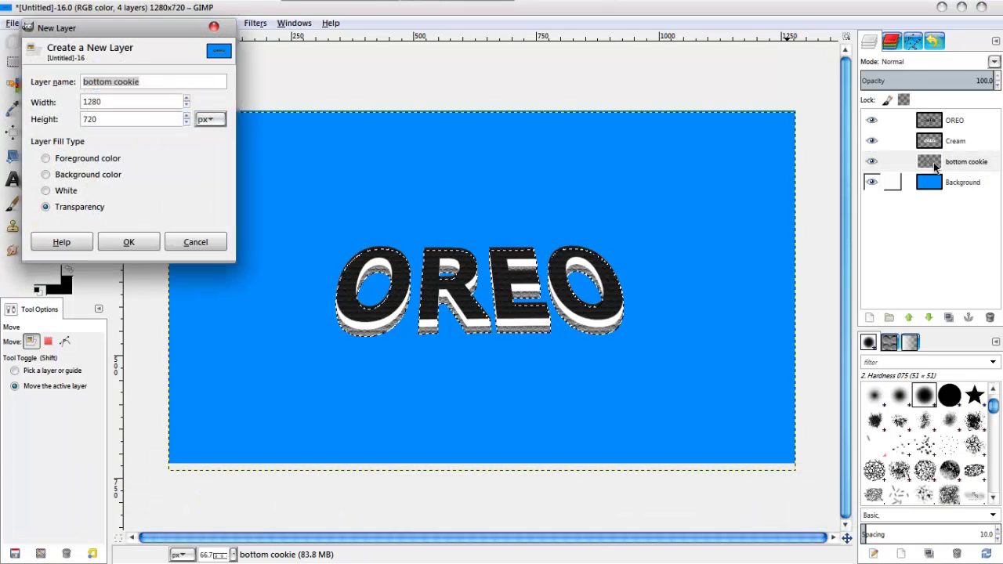
click(129, 242)
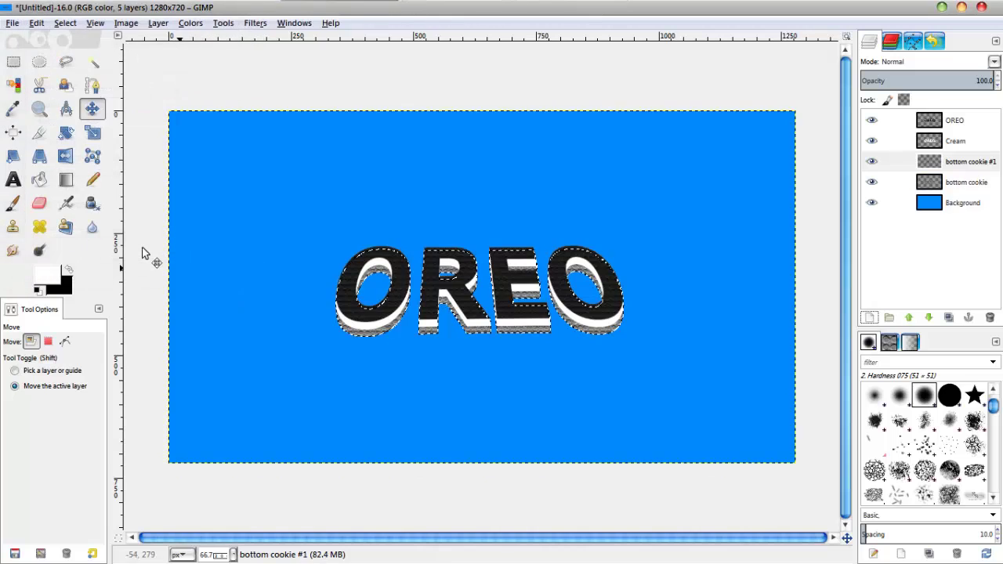
Step: Fill the letter selection on the new layer with black as the foreground color using Bucket Fill, and clear the selection
click(40, 179)
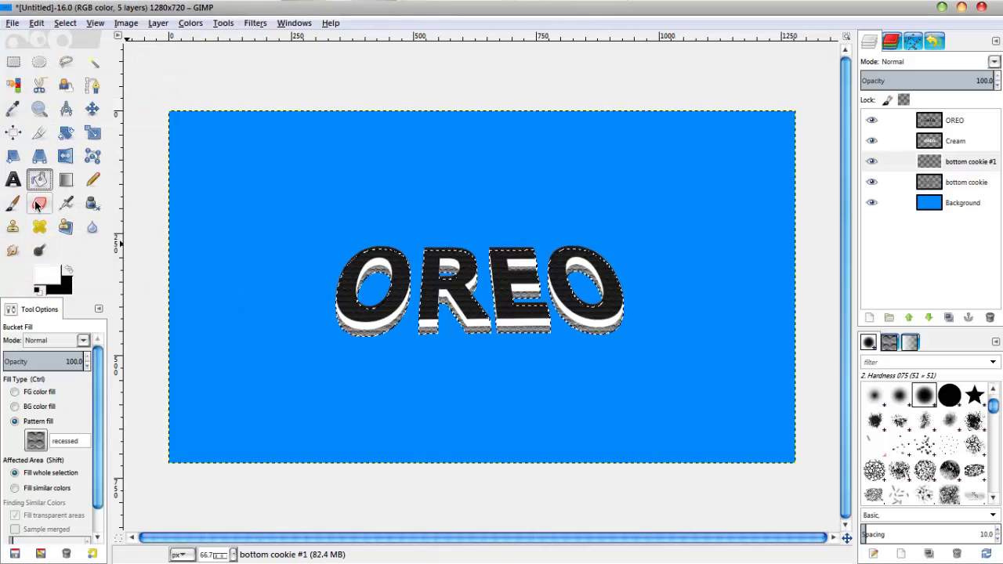
click(15, 392)
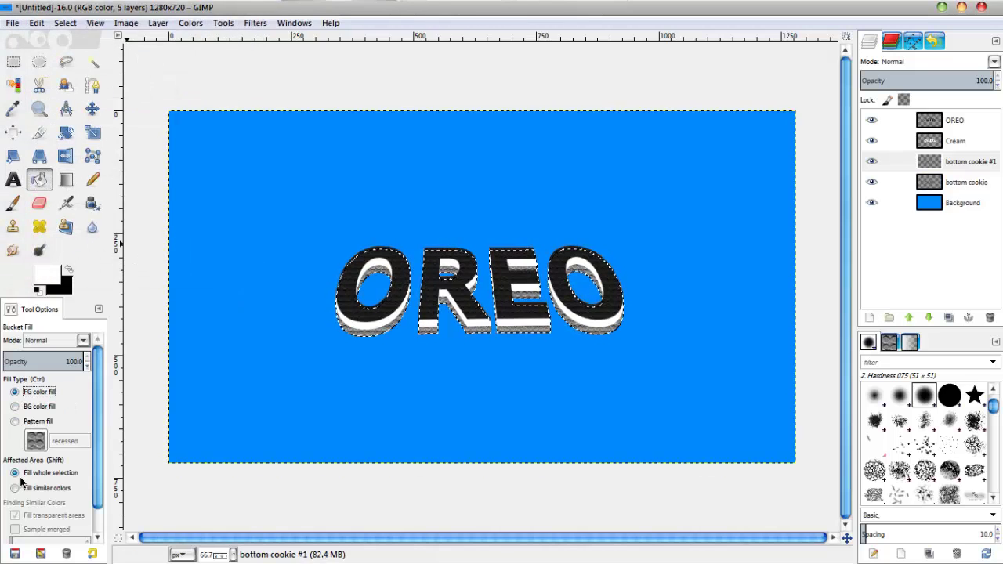
click(67, 269)
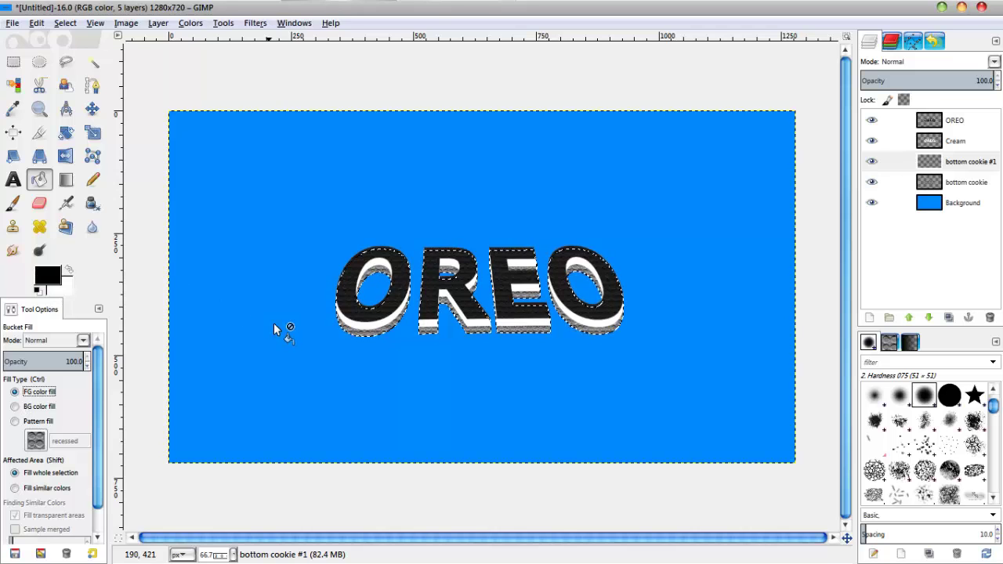
click(274, 323)
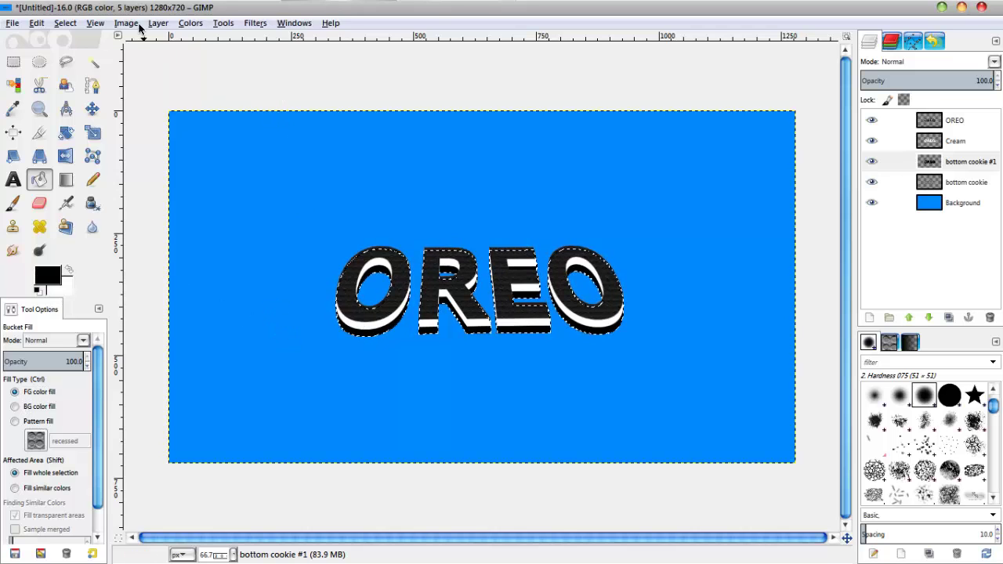
click(66, 24)
click(84, 68)
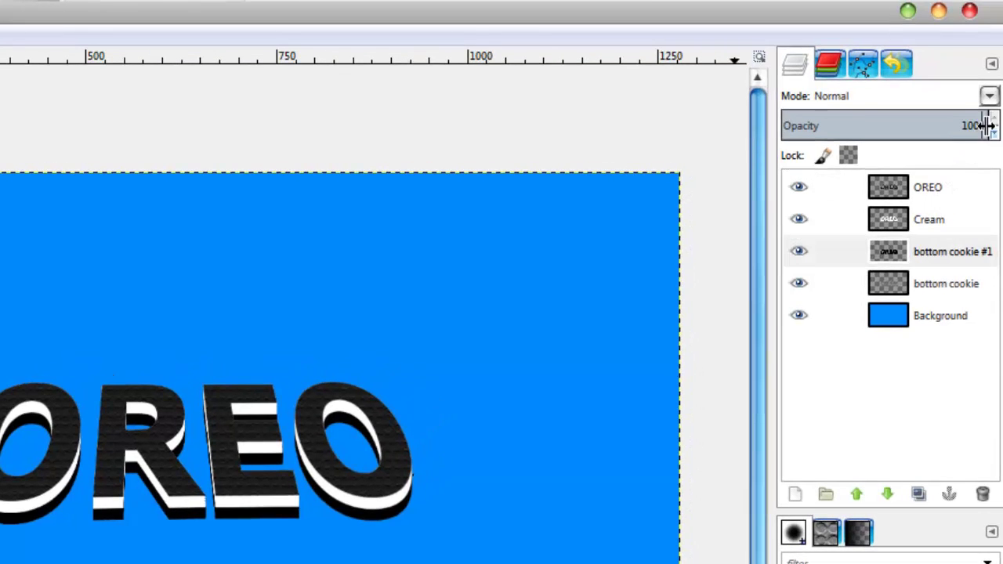
Step: Reduce the opacity of the black bottom cookie #1 layer to 77 so the recessed texture shows through
click(994, 132)
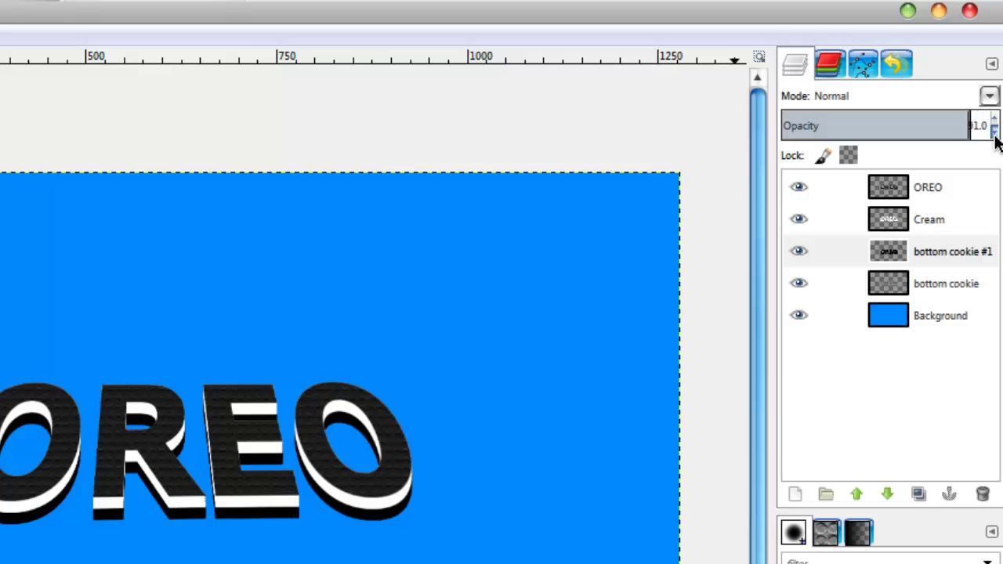
click(994, 132)
click(994, 119)
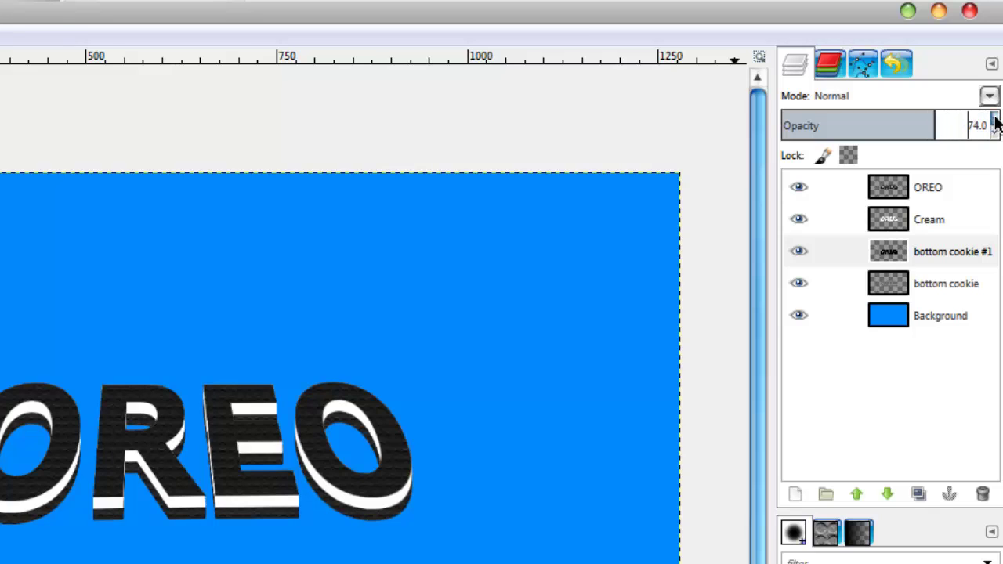
click(994, 132)
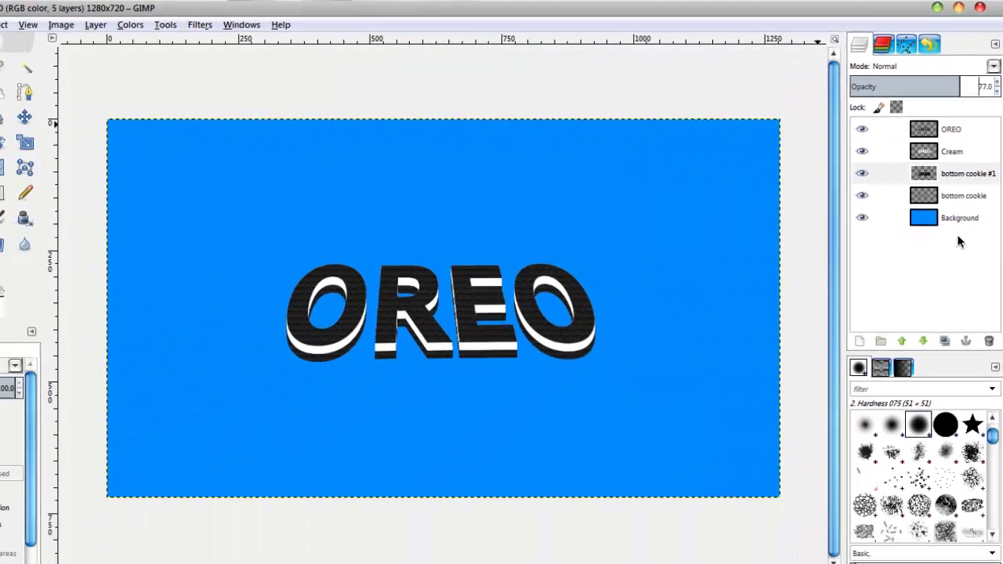
Step: Hide the Background while merging all visible lettering layers into one, expanded as necessary, and show it again
click(936, 316)
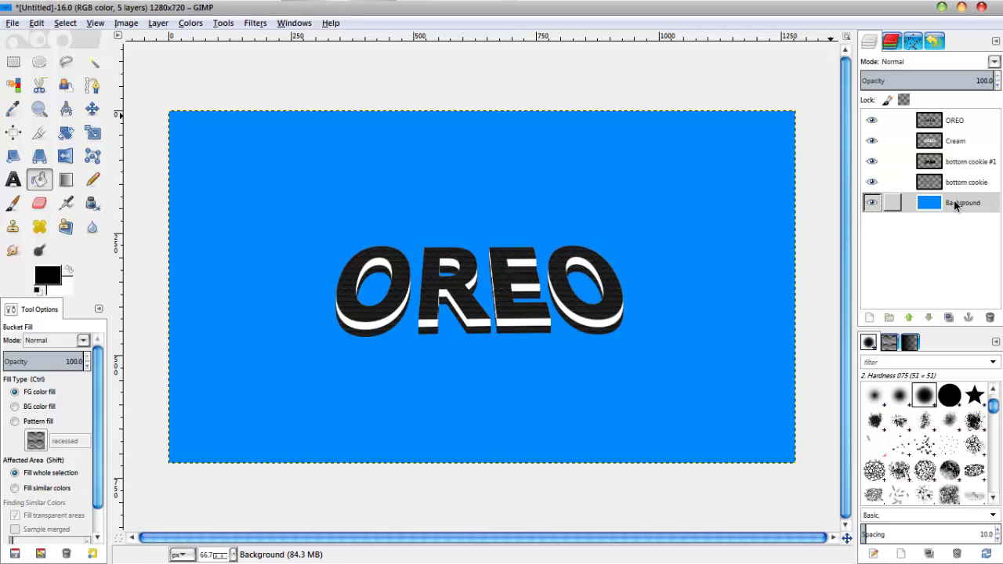
click(871, 203)
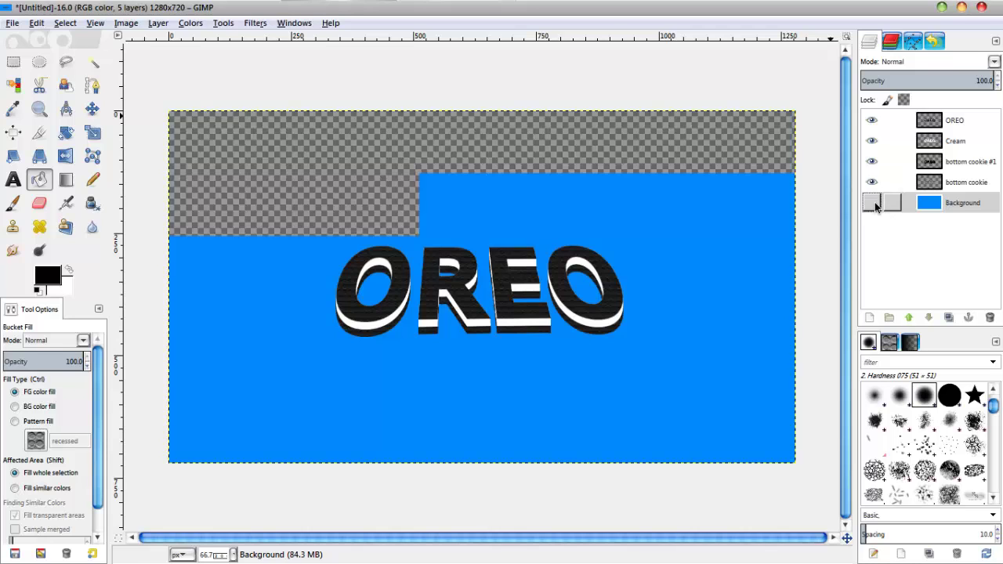
click(960, 127)
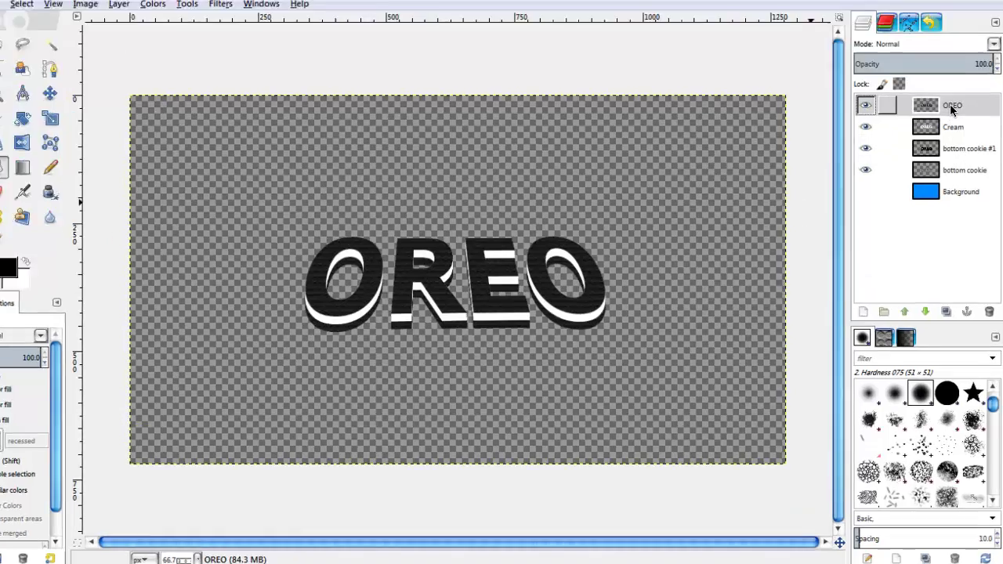
right_click(952, 109)
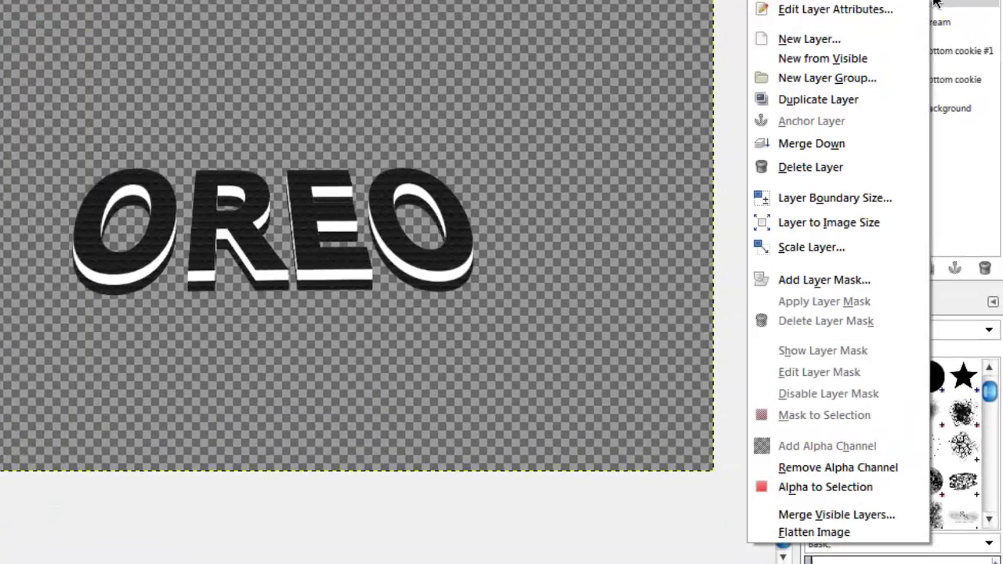
click(902, 504)
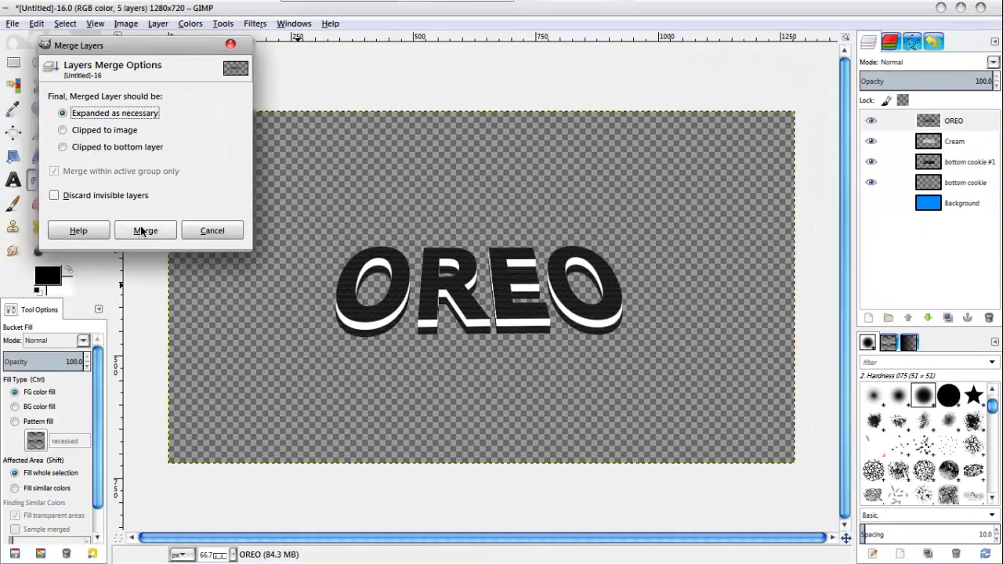
key(Return)
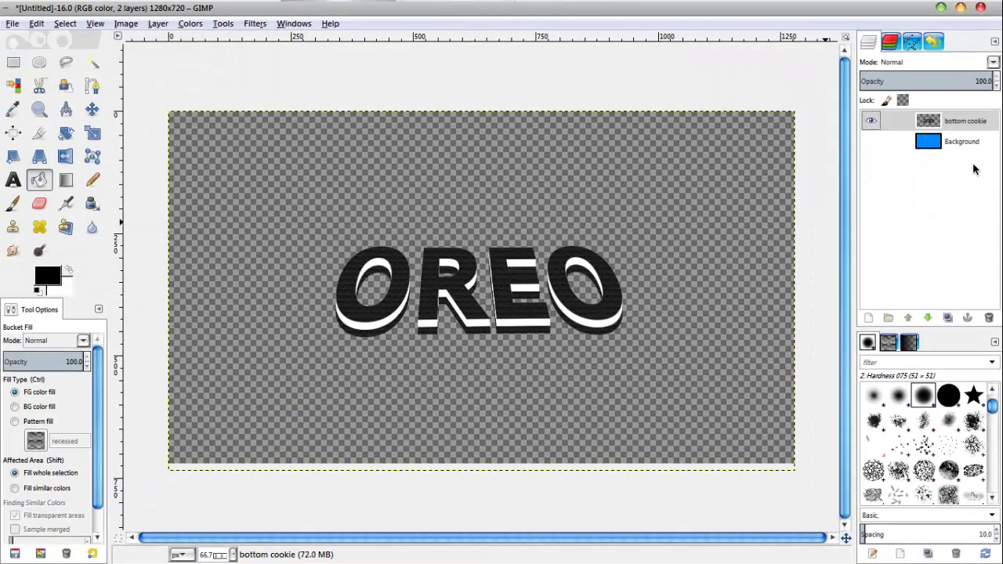
click(871, 141)
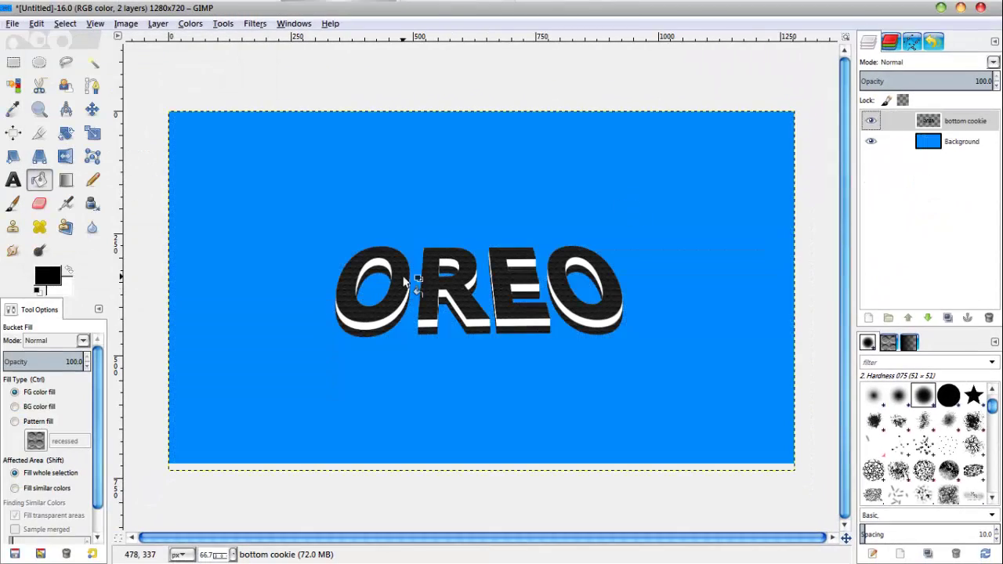
Step: Add a black drop shadow to the merged lettering layer with X and Y offsets of 4, blur radius 15 and opacity 100
click(963, 145)
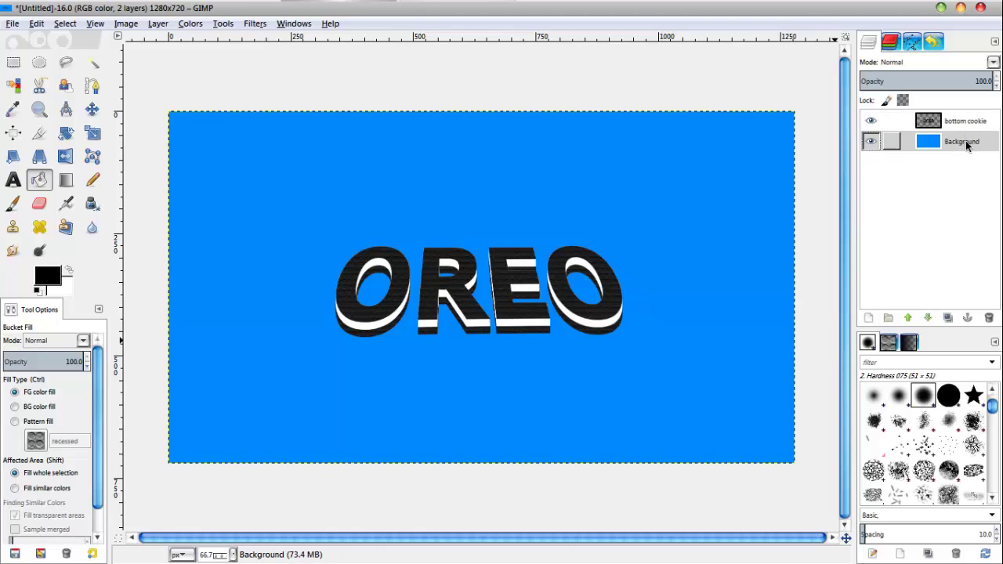
click(962, 126)
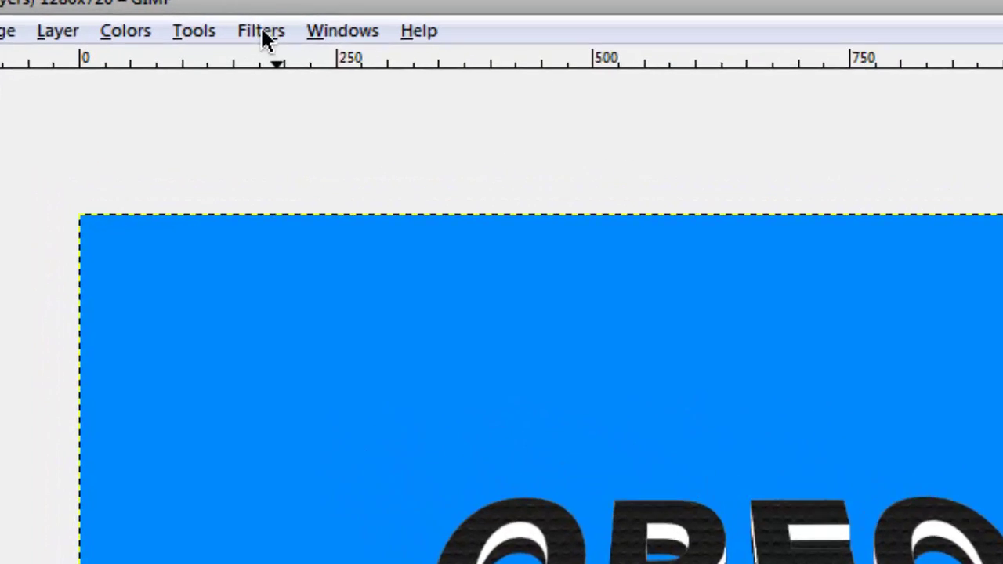
click(262, 35)
mouse_move(391, 295)
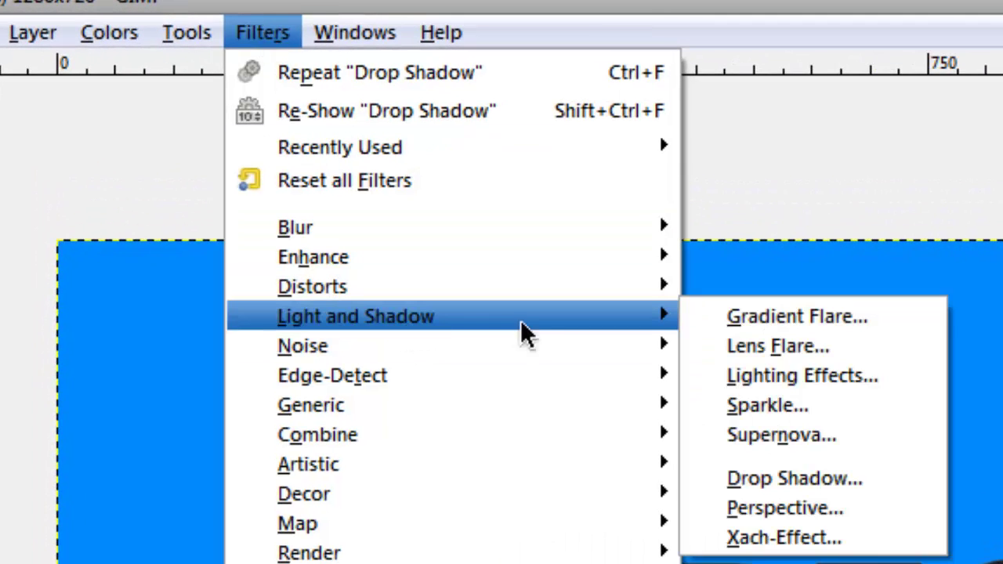
click(758, 479)
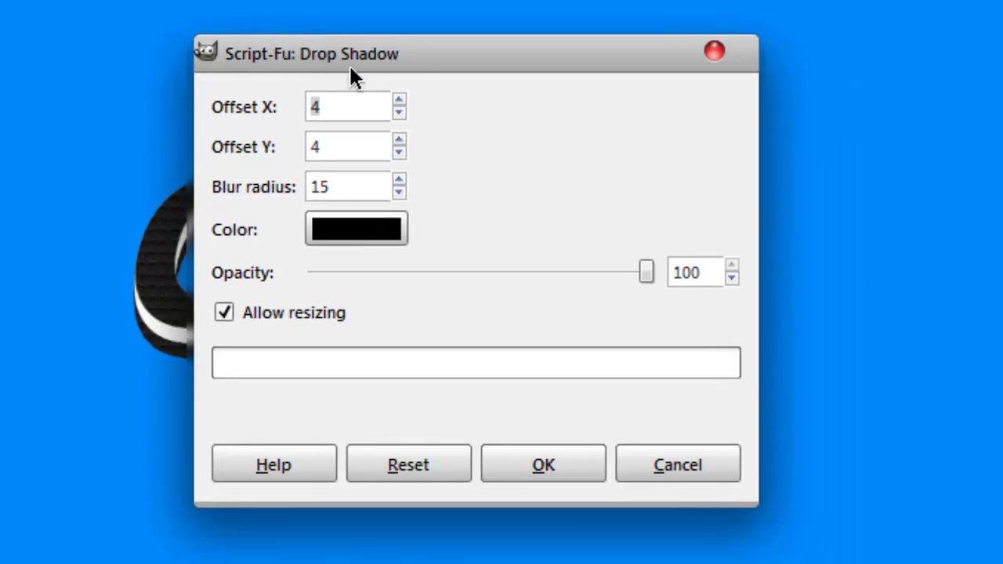
drag(420, 61, 307, 28)
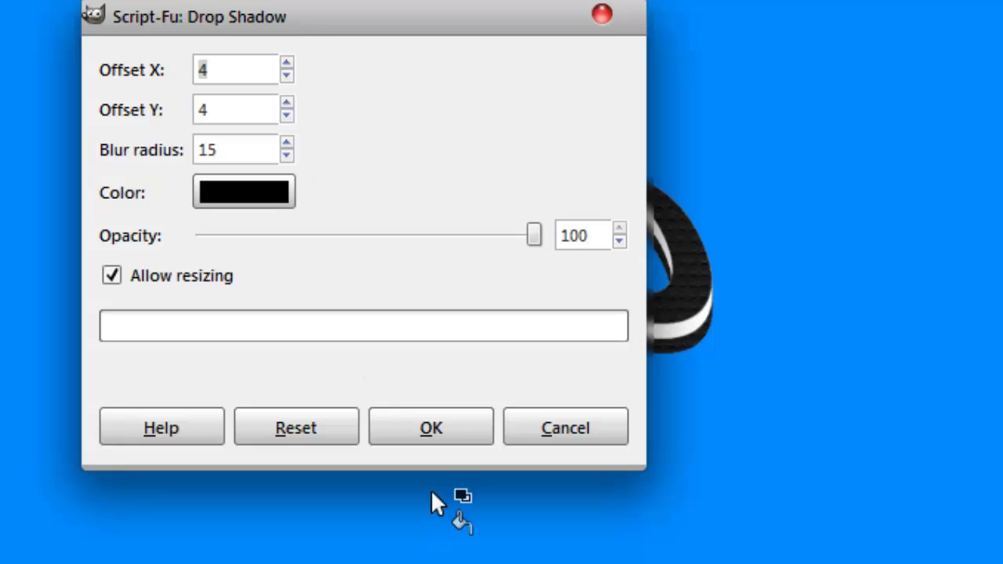
click(424, 436)
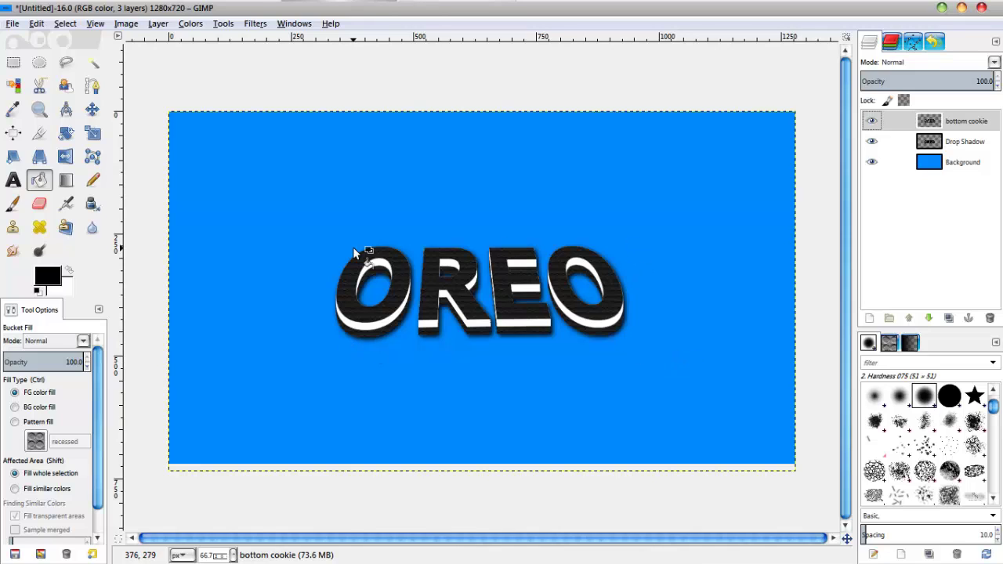
Step: Select the Background layer
click(961, 161)
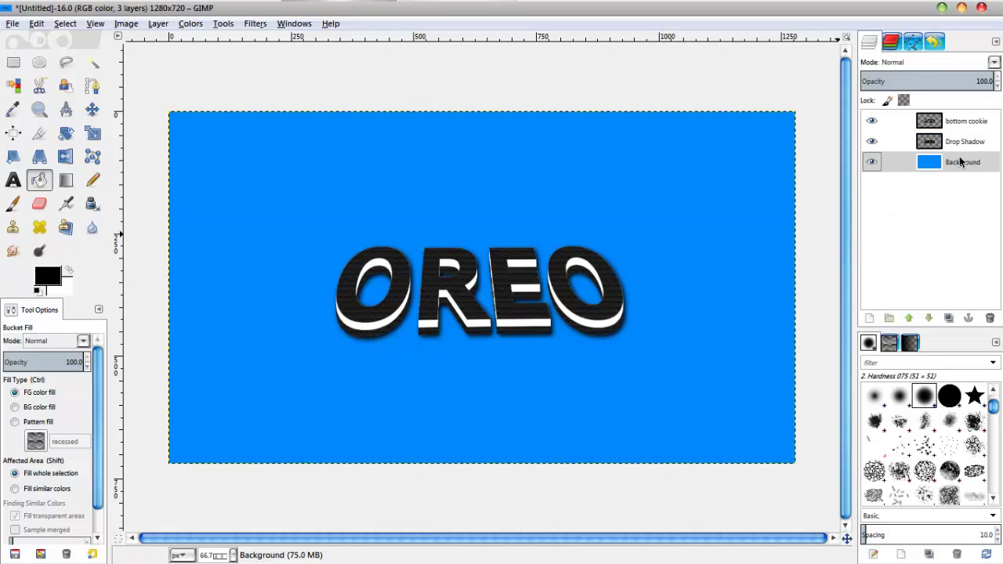